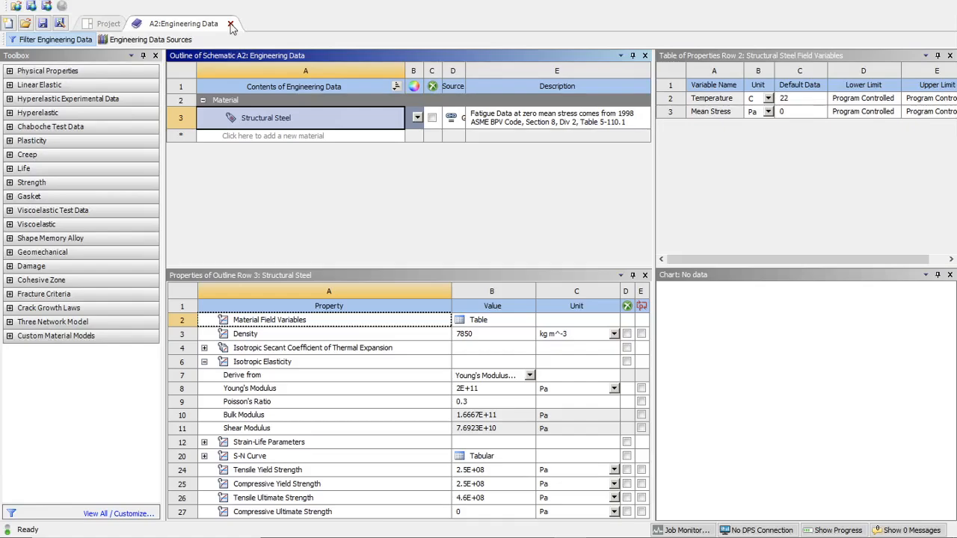
Step: Close the engineering data and create a new DesignModeler geometry for the Static Structural system
left_click(231, 24)
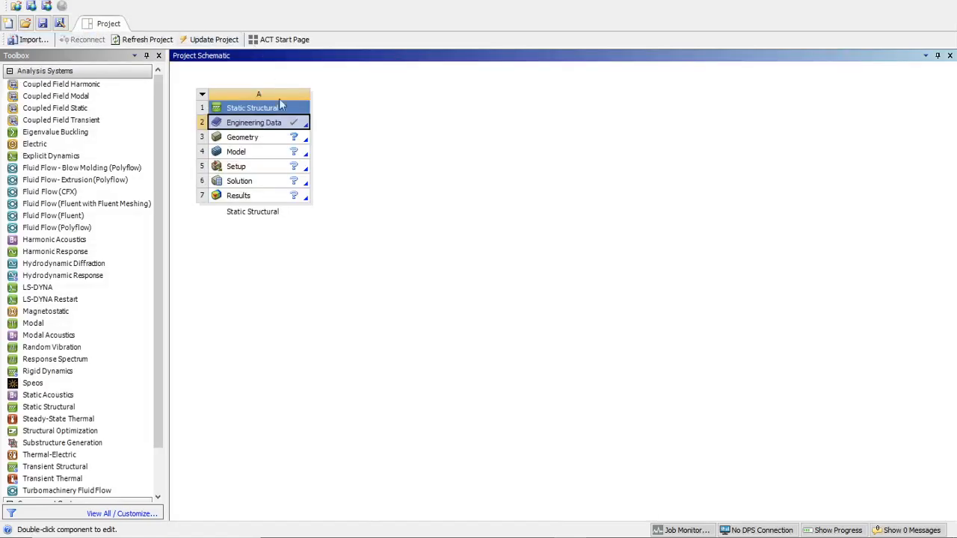
right_click(248, 142)
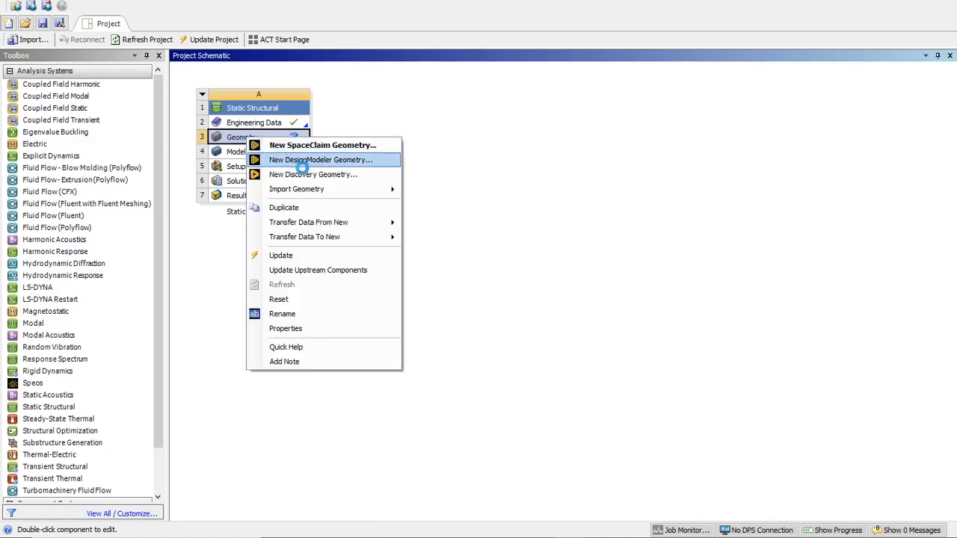
left_click(306, 159)
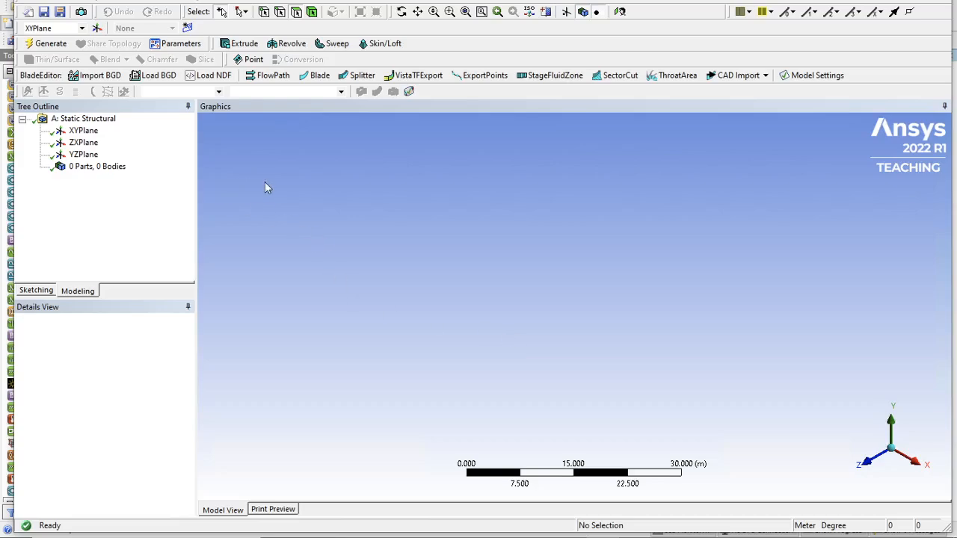
Step: Select the XYPlane, view it face-on and switch to sketching on it
left_click(82, 133)
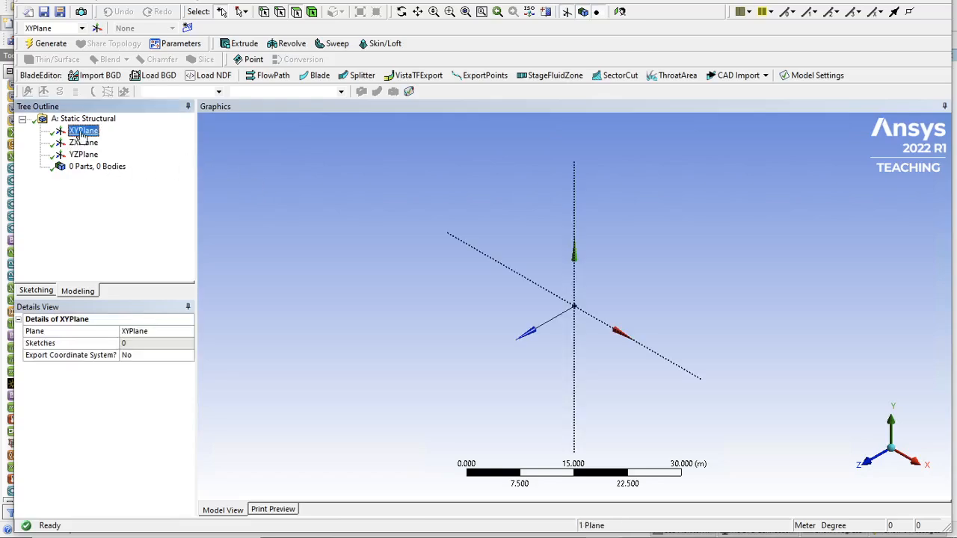
left_click(619, 11)
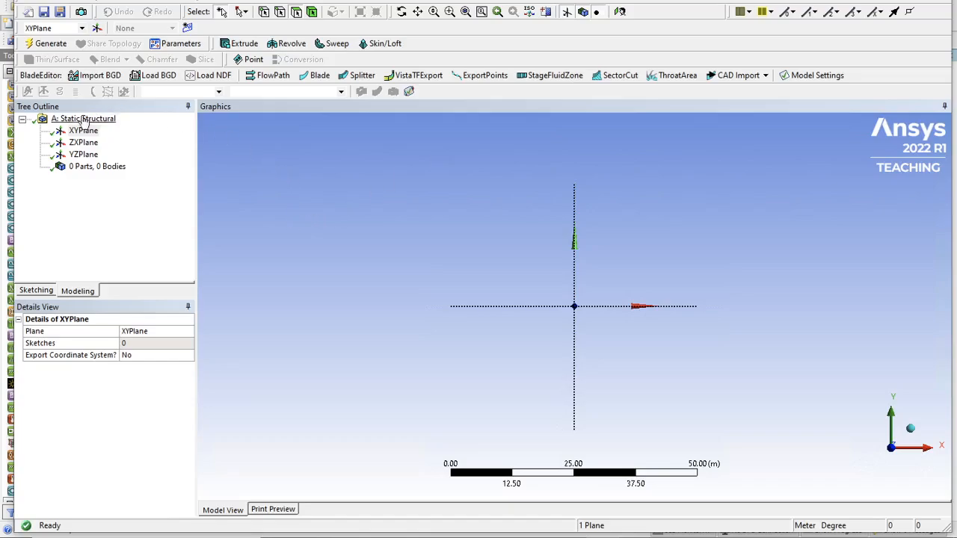
left_click(45, 296)
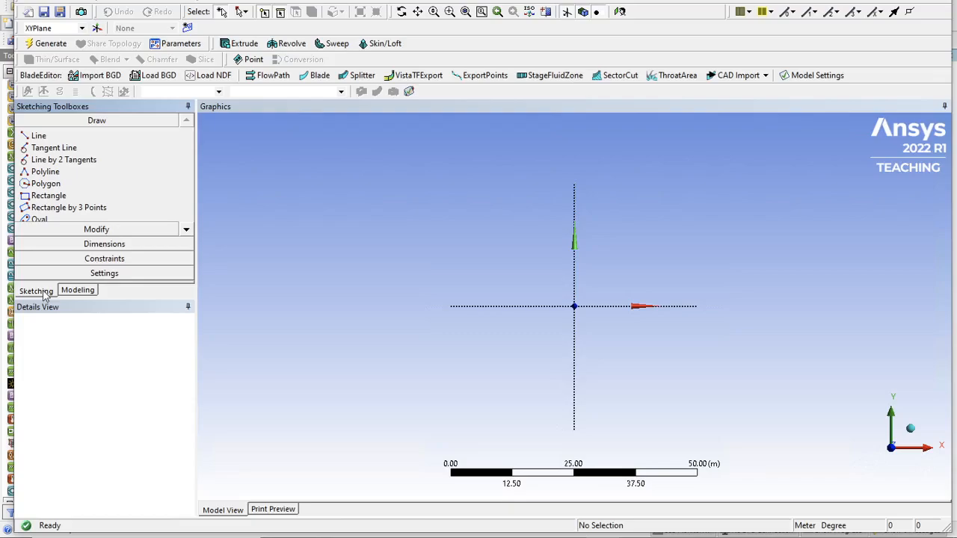
Step: Show the sketch grid in 2D with snapping on and set the major grid spacing to 0.5 m
left_click(97, 275)
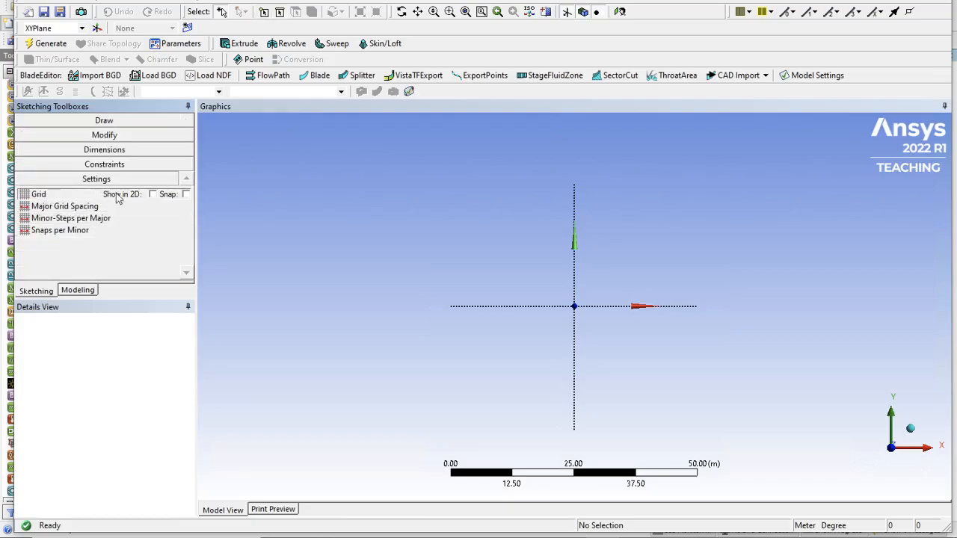
left_click(152, 193)
left_click(185, 193)
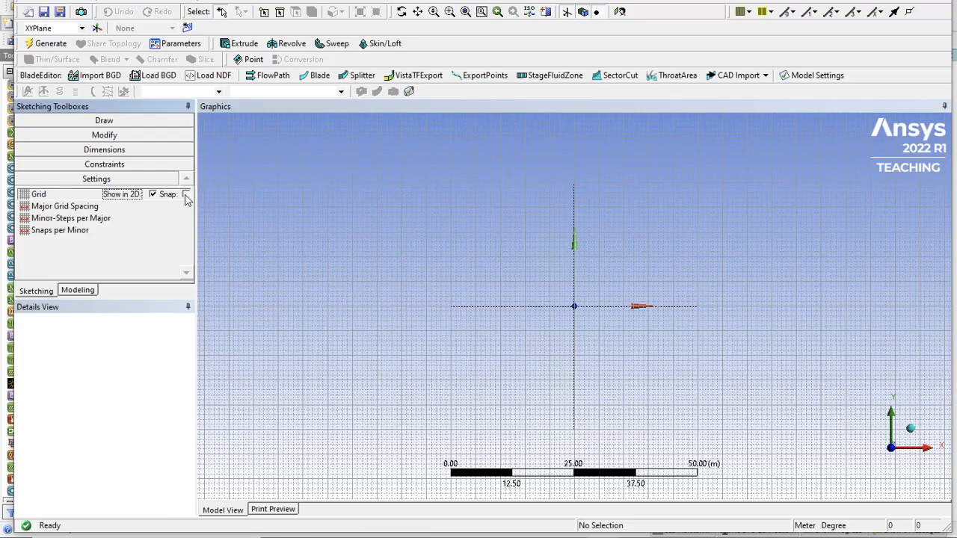
left_click(83, 208)
left_click(150, 207)
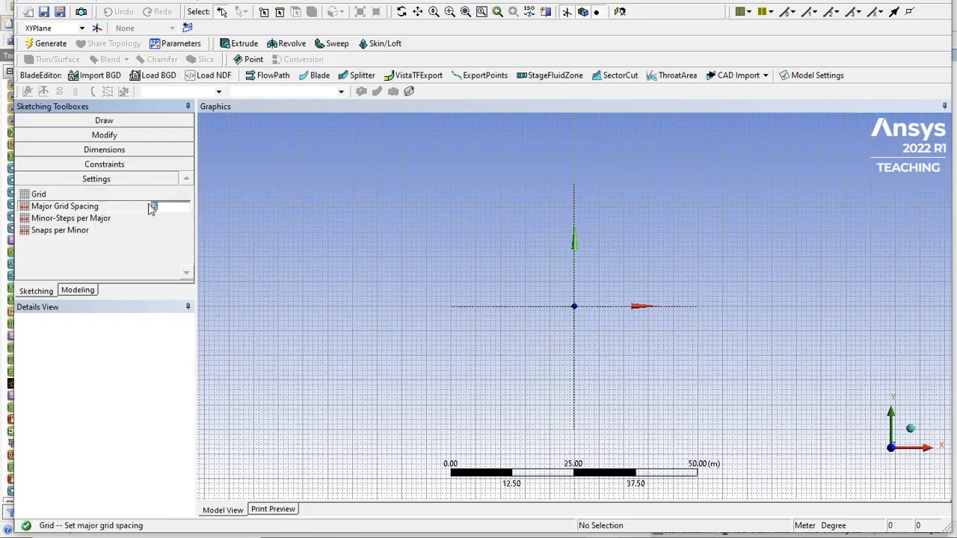
type("0.5")
key("Return")
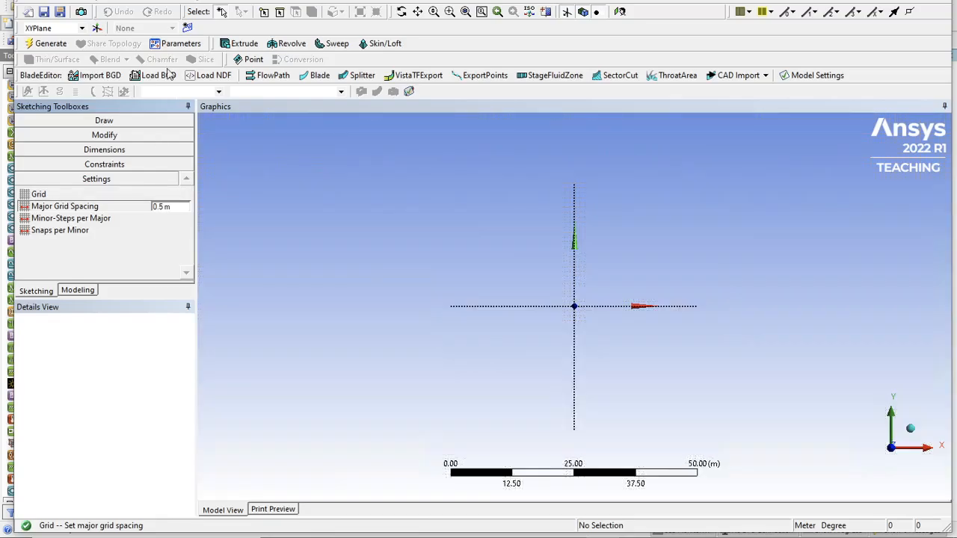
Step: Sketch a closed triangle of three lines from the origin to (0, 0.5), across to (0.5, 0.5) and back to the origin
left_click(94, 121)
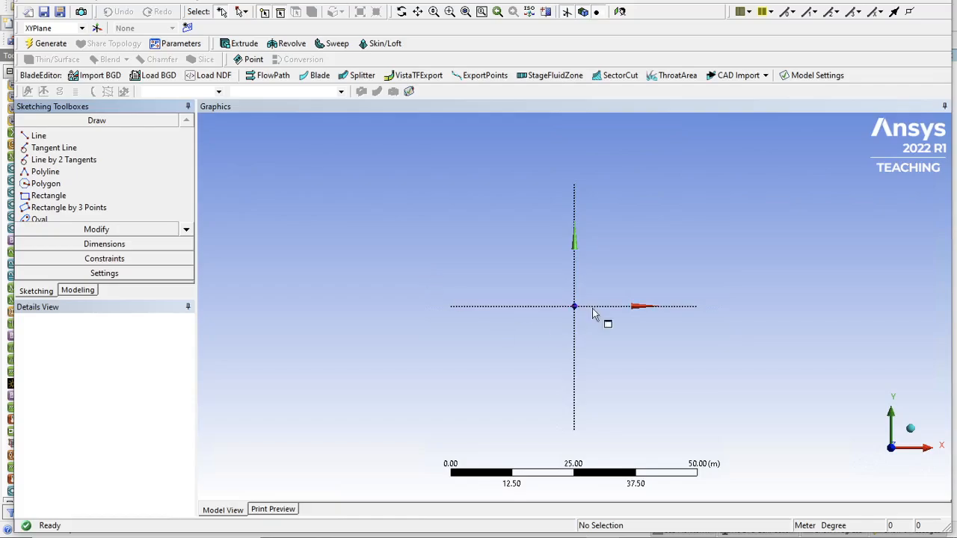
scroll(624, 268, "up", 5)
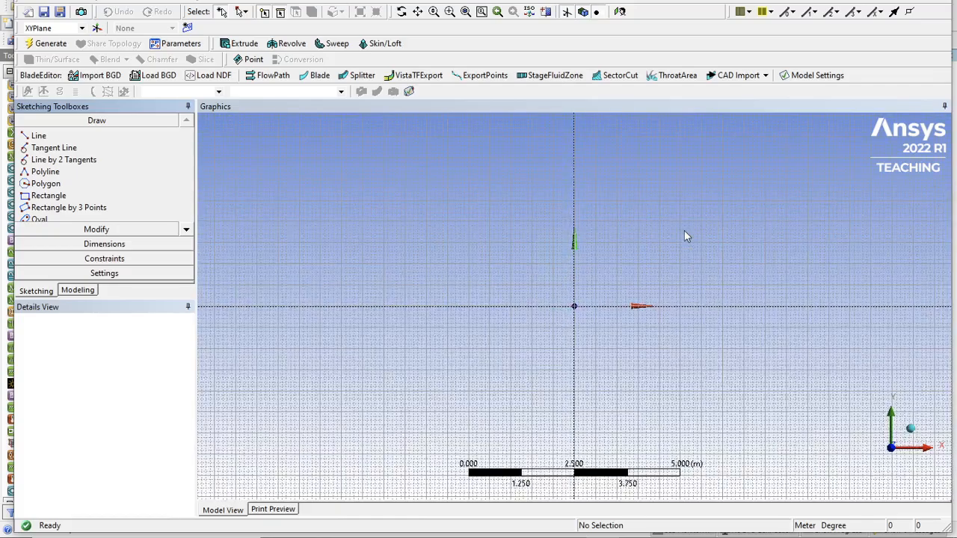
scroll(684, 230, "up", 5)
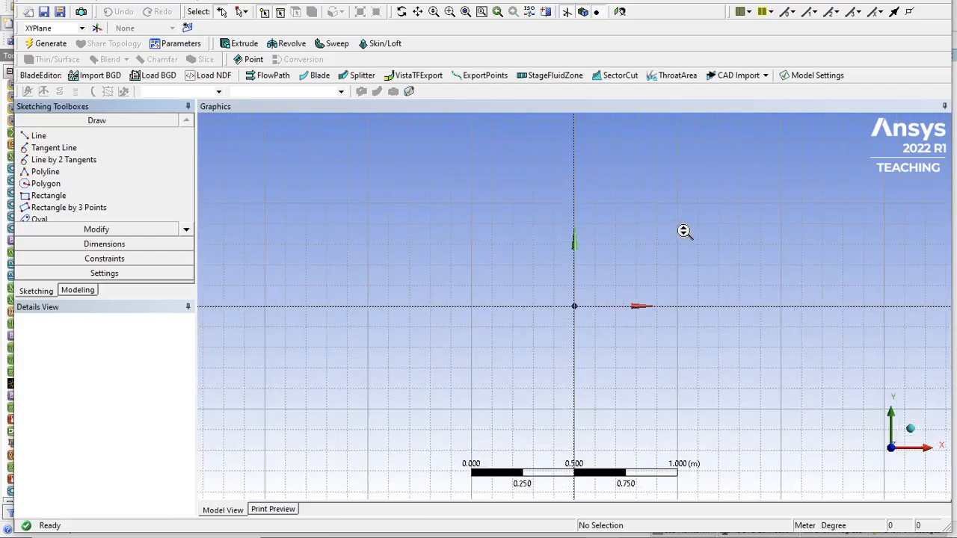
scroll(684, 230, "up", 1)
left_click(44, 136)
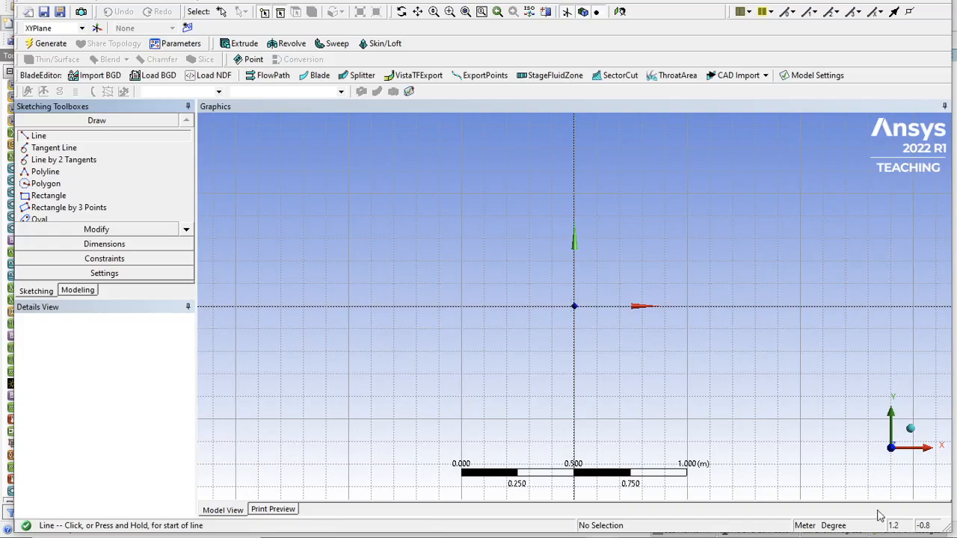
left_click(574, 305)
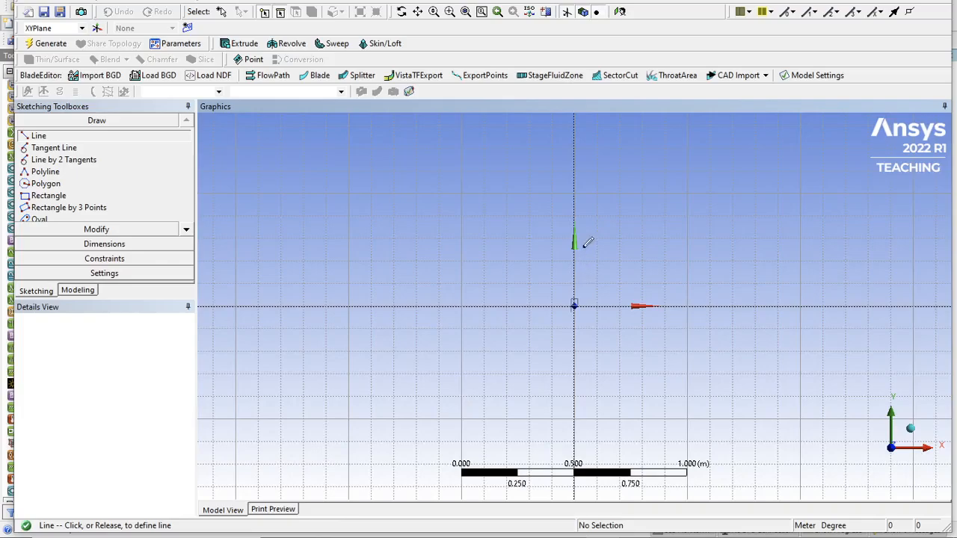
left_click(574, 190)
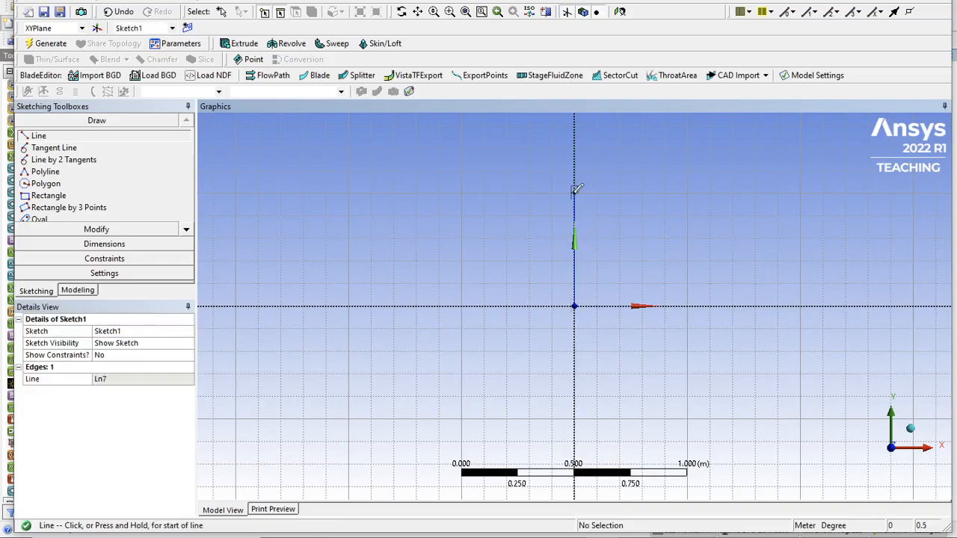
left_click(574, 190)
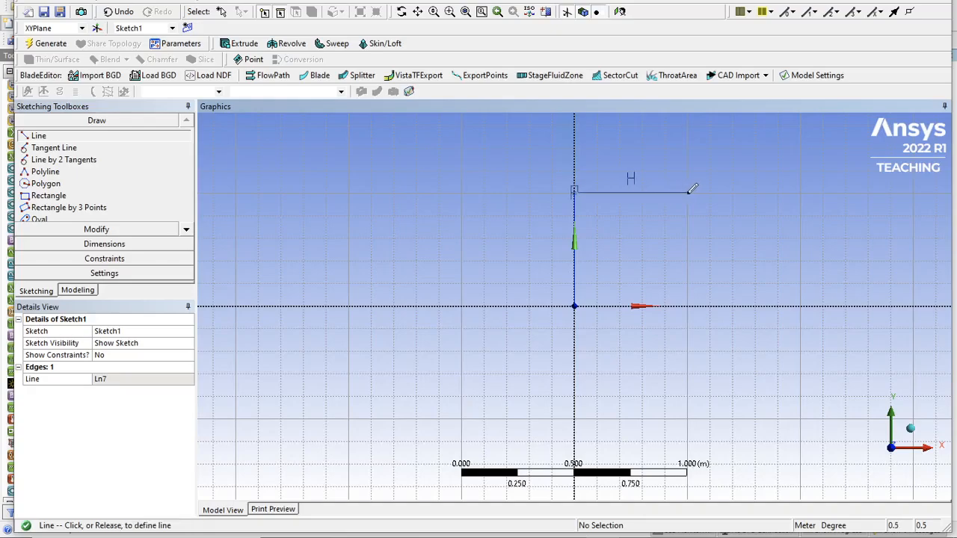
left_click(687, 192)
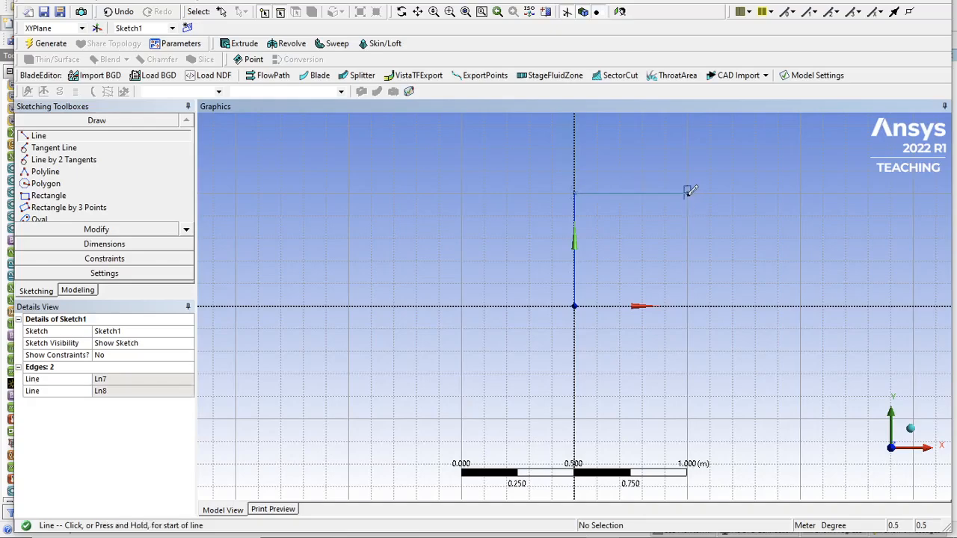
left_click(687, 192)
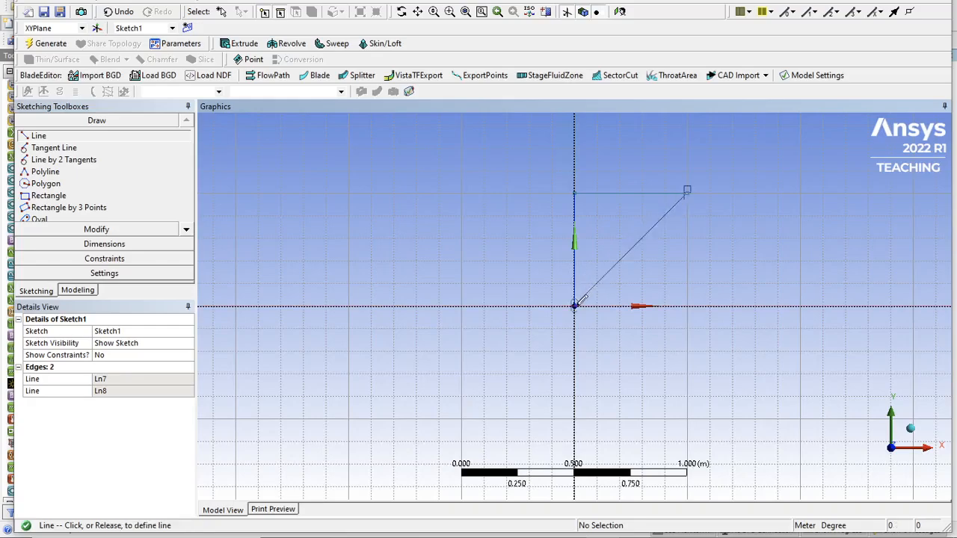
left_click(577, 303)
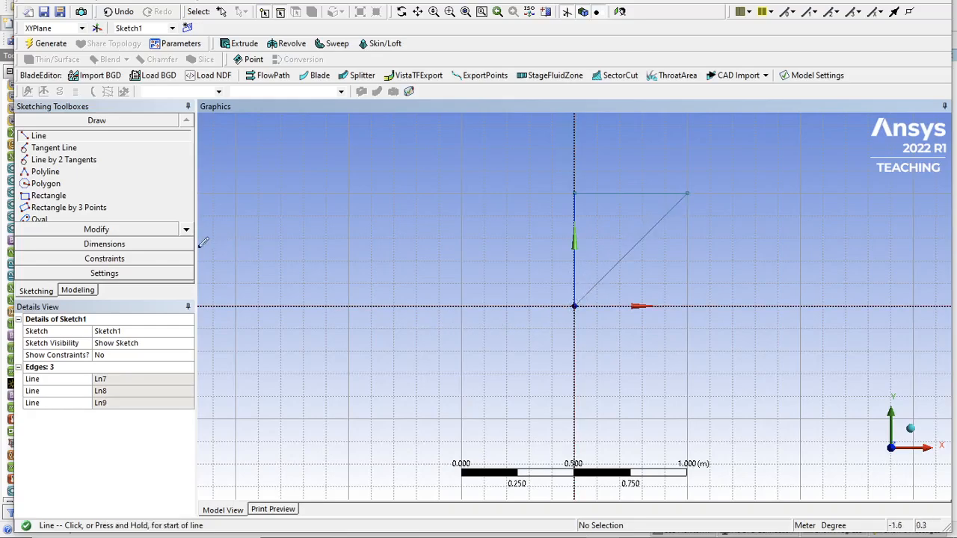
Step: Add a horizontal dimension between the endpoints of the triangle's upper edge, placed above it
left_click(96, 245)
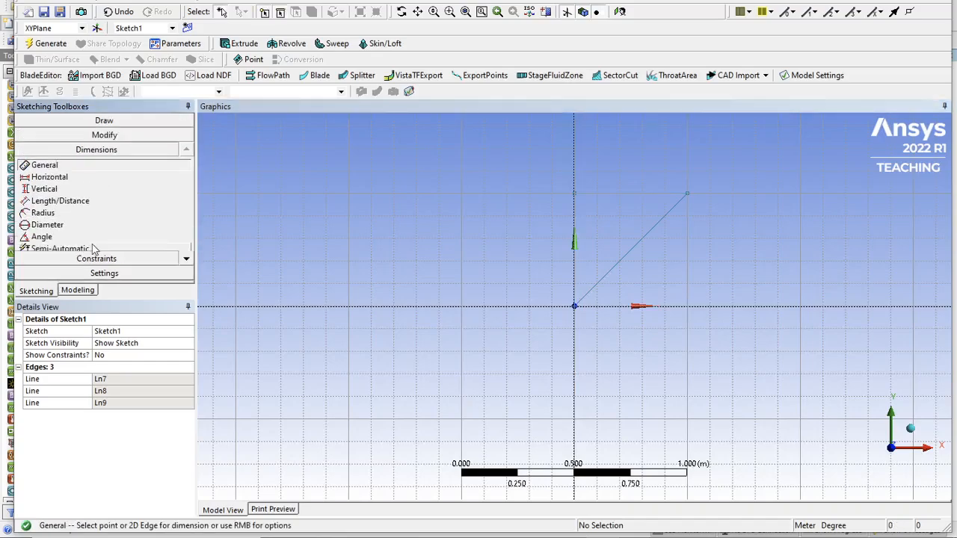
left_click(57, 177)
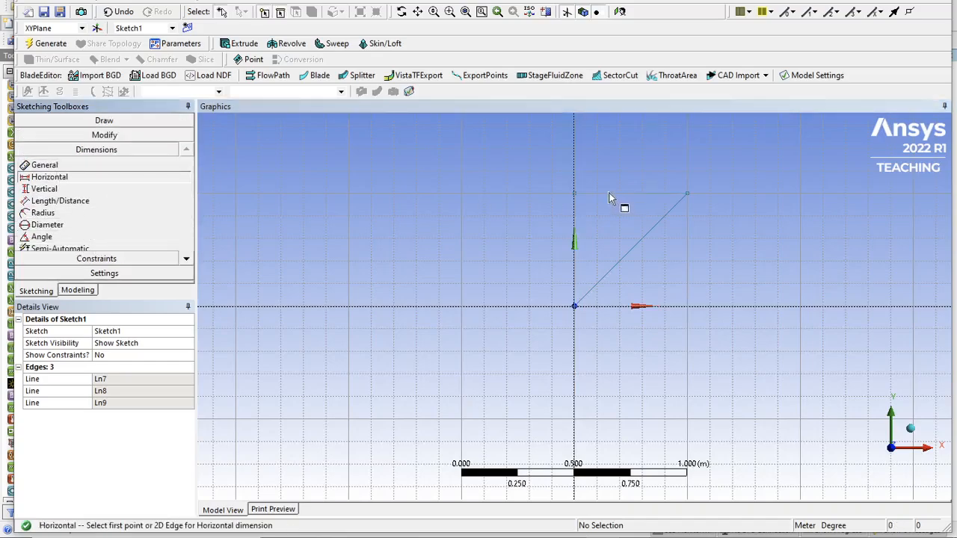
left_click(574, 193)
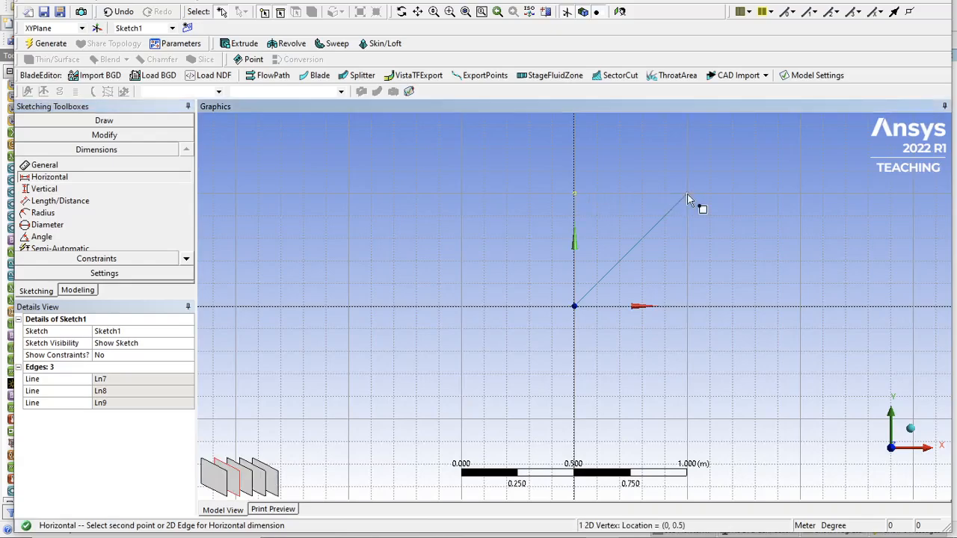
left_click(687, 195)
left_click(633, 165)
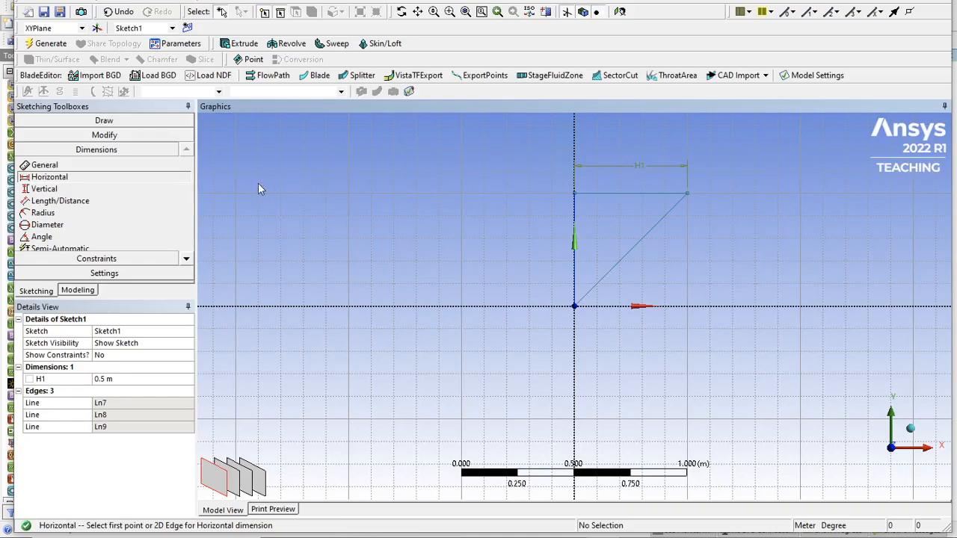
Step: Generate a line body from the triangle sketch using Lines From Sketches with the Add Material operation
left_click(89, 122)
left_click(79, 290)
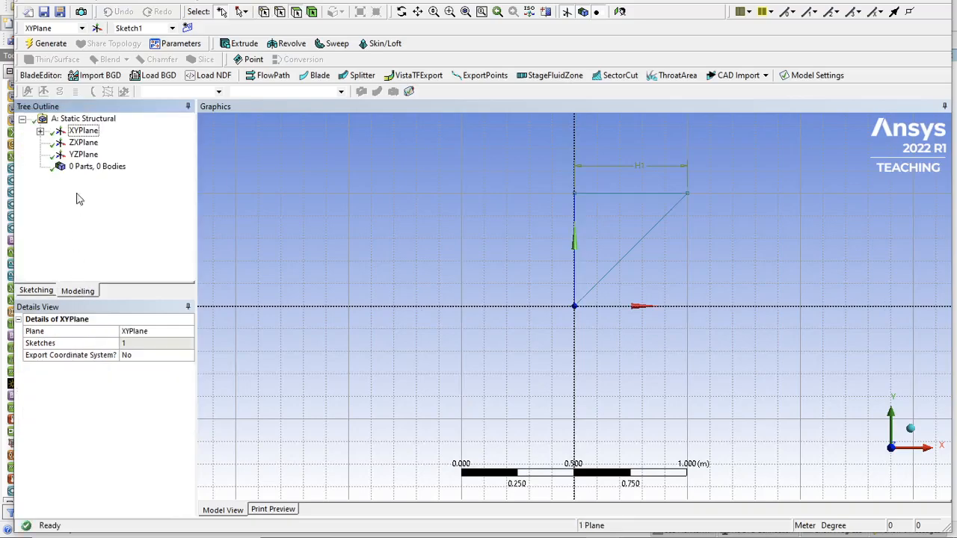
left_click(40, 132)
left_click(88, 143)
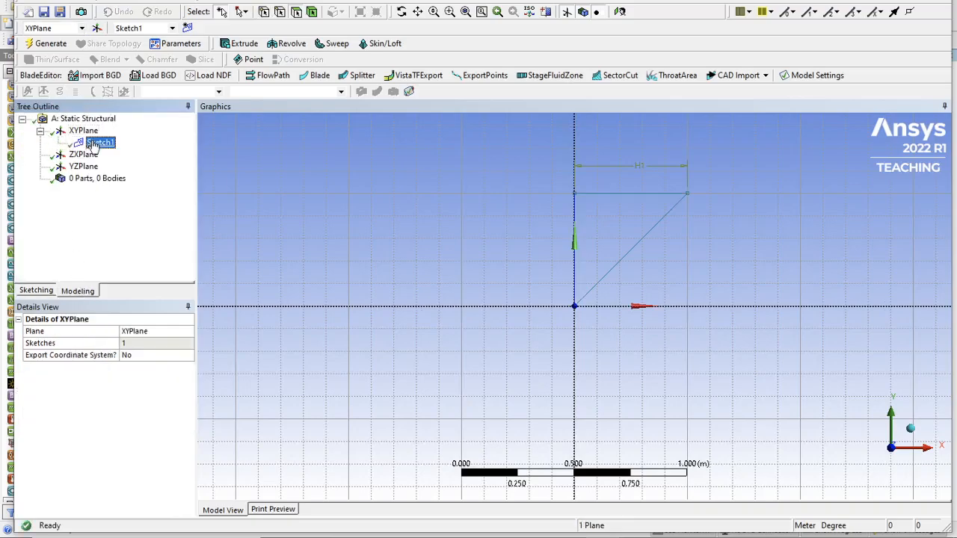
left_click(92, 1)
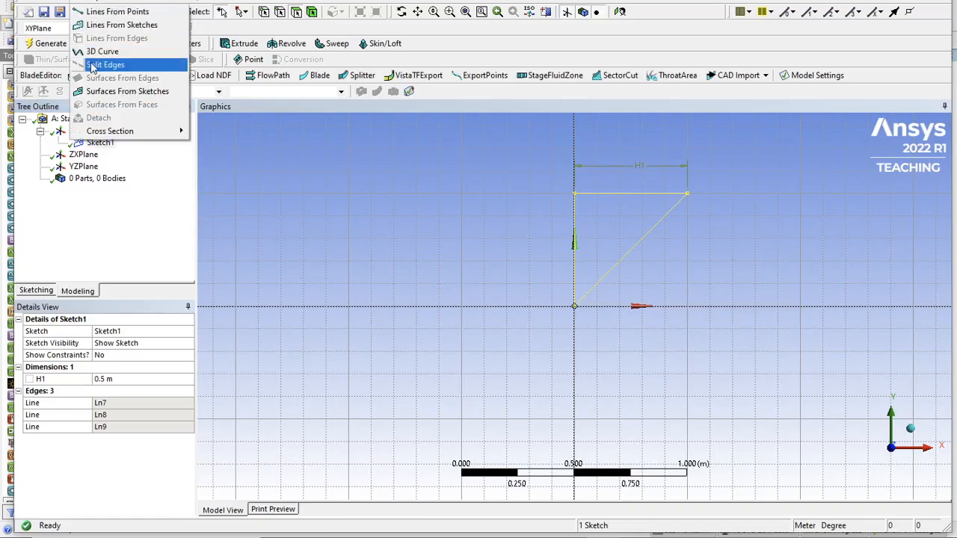
left_click(111, 27)
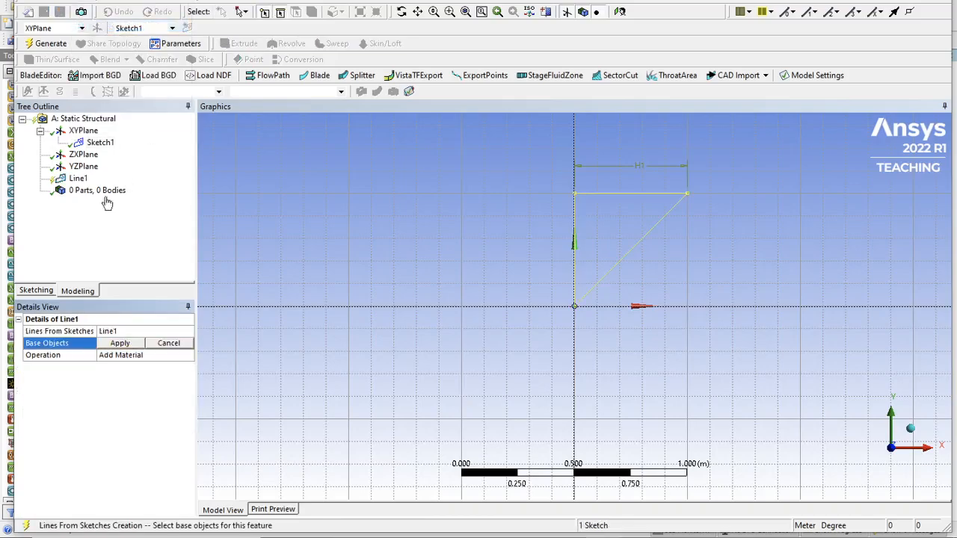
left_click(120, 343)
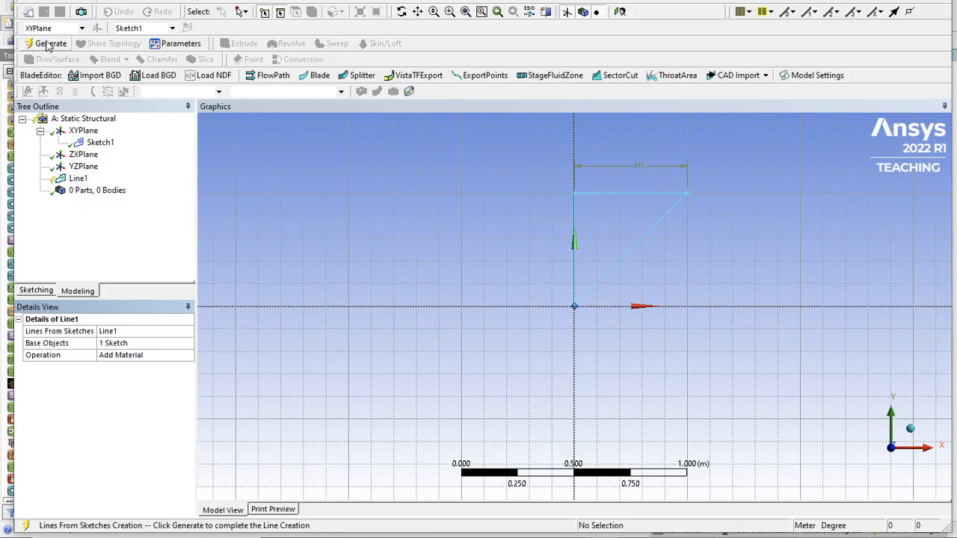
left_click(47, 44)
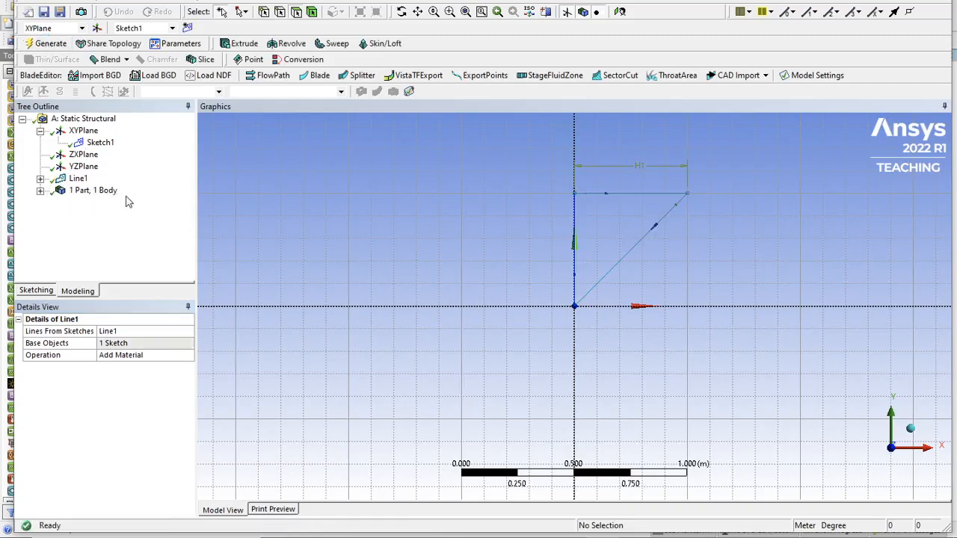
Step: Inspect the new line body's details and add a Rectangular Tube cross section to the model
left_click(41, 192)
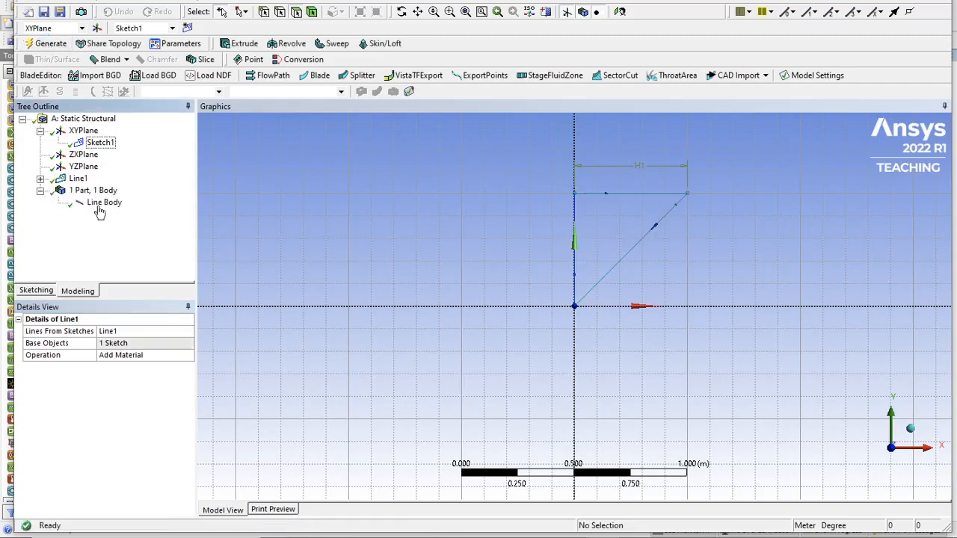
left_click(100, 208)
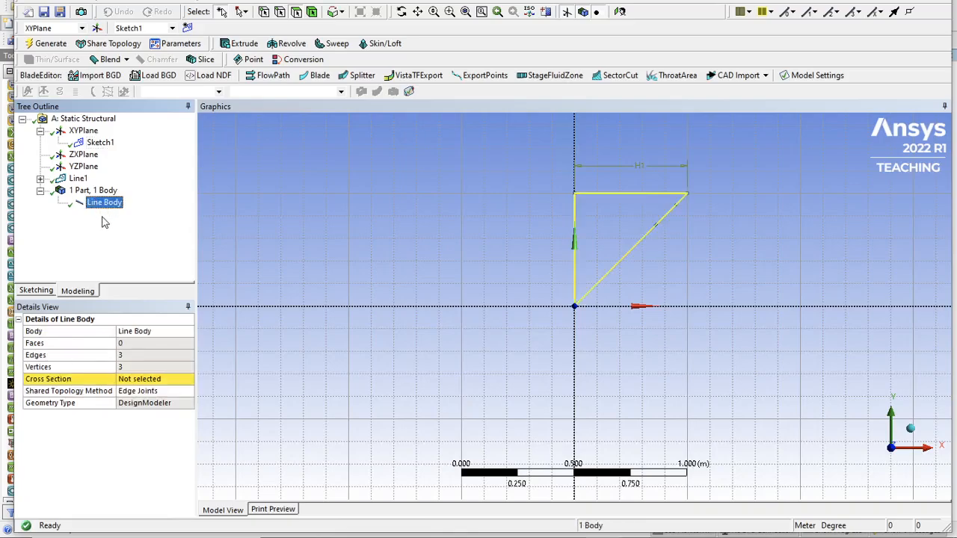
left_click(101, 3)
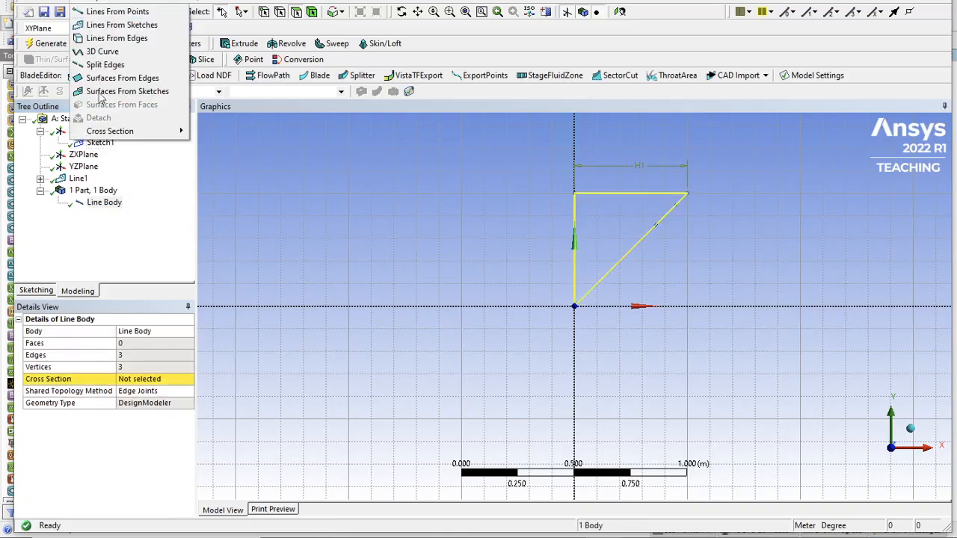
mouse_move(104, 132)
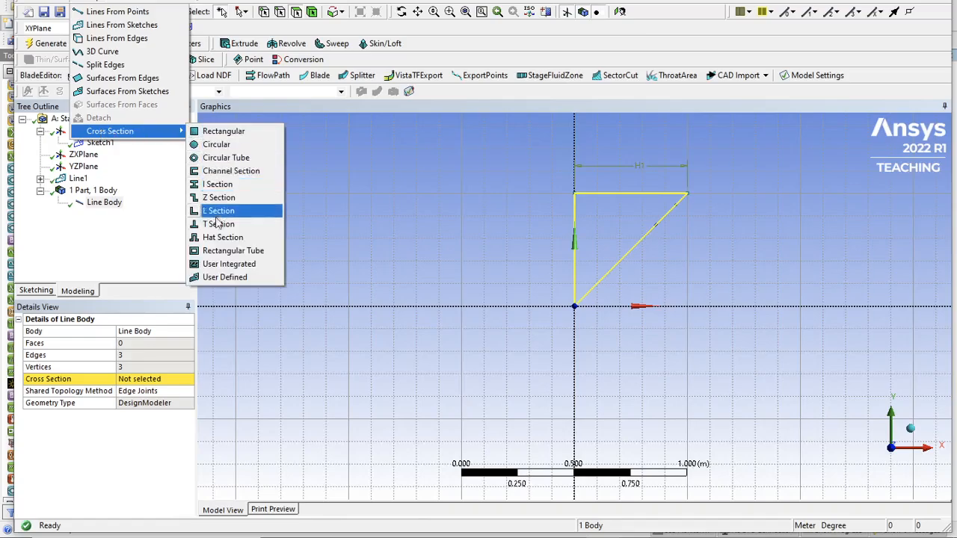
left_click(225, 250)
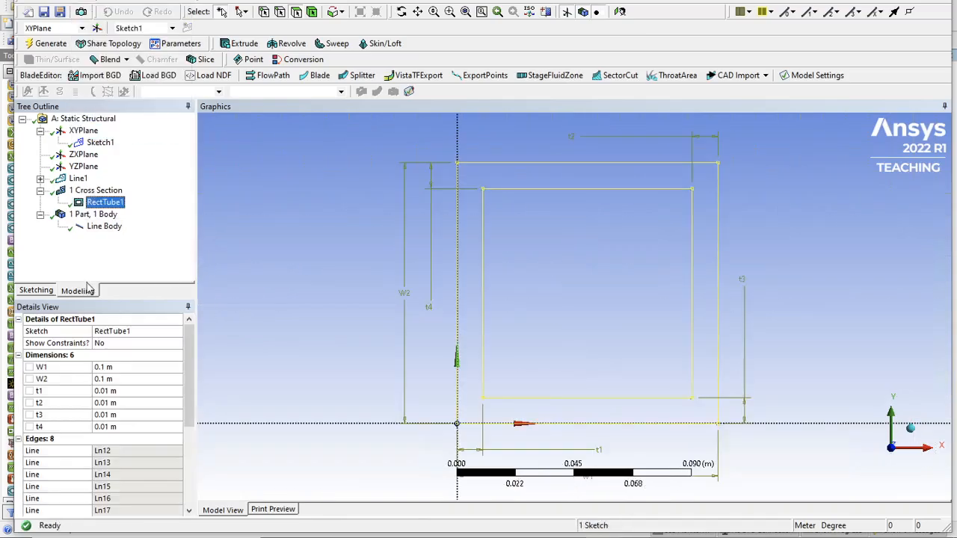
Step: Set all four wall thicknesses of the rectangular tube cross section, t1 to t4, to 0.002 m
left_click(105, 391)
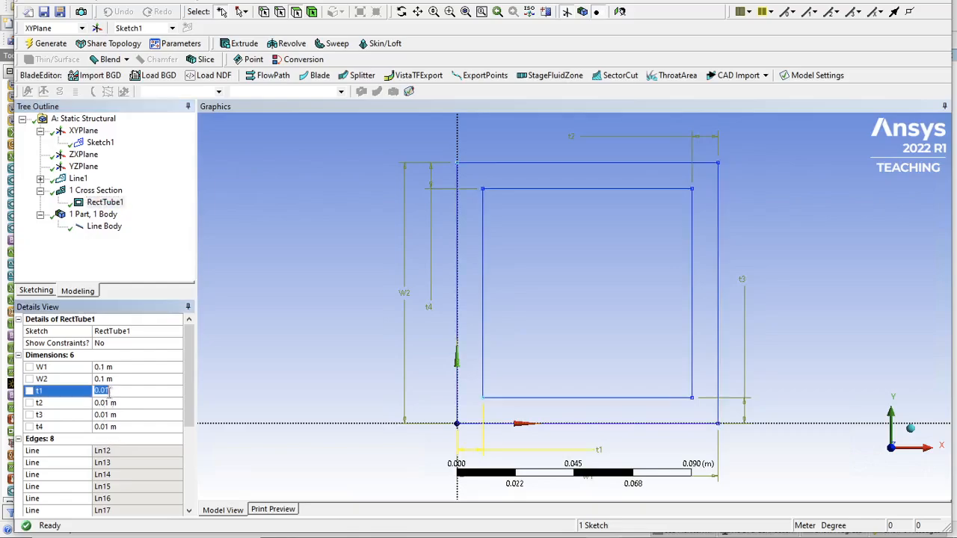
type("0.002")
key("Return")
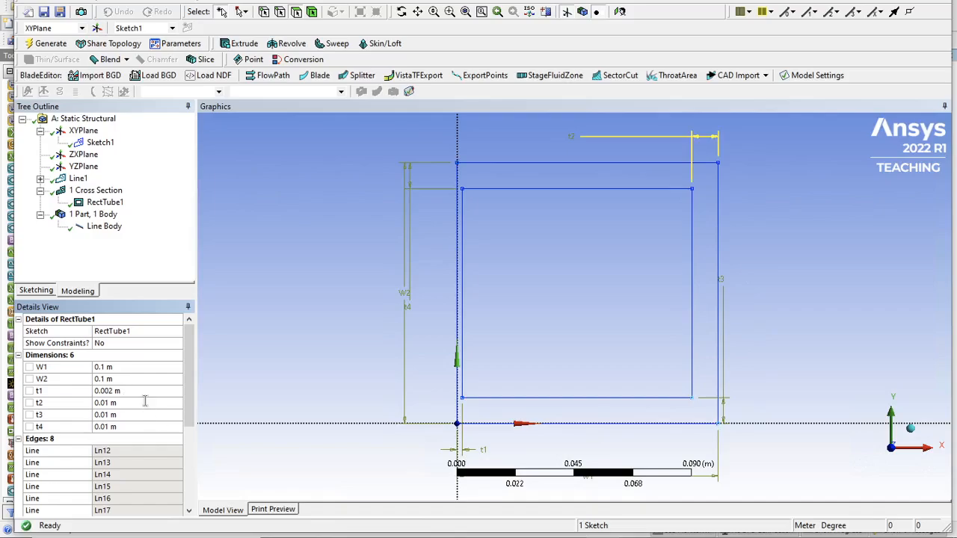
left_click(144, 402)
type("0.002")
key("Return")
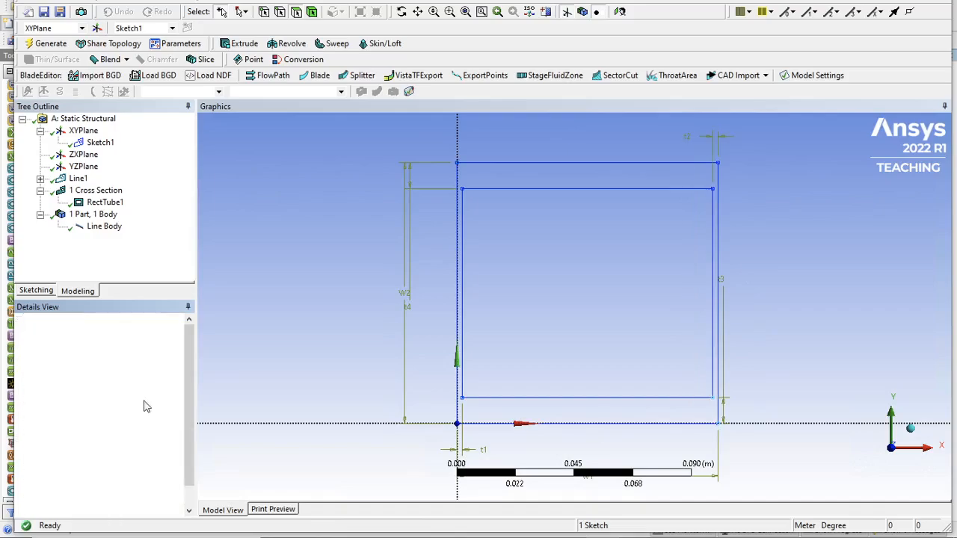
left_click(138, 414)
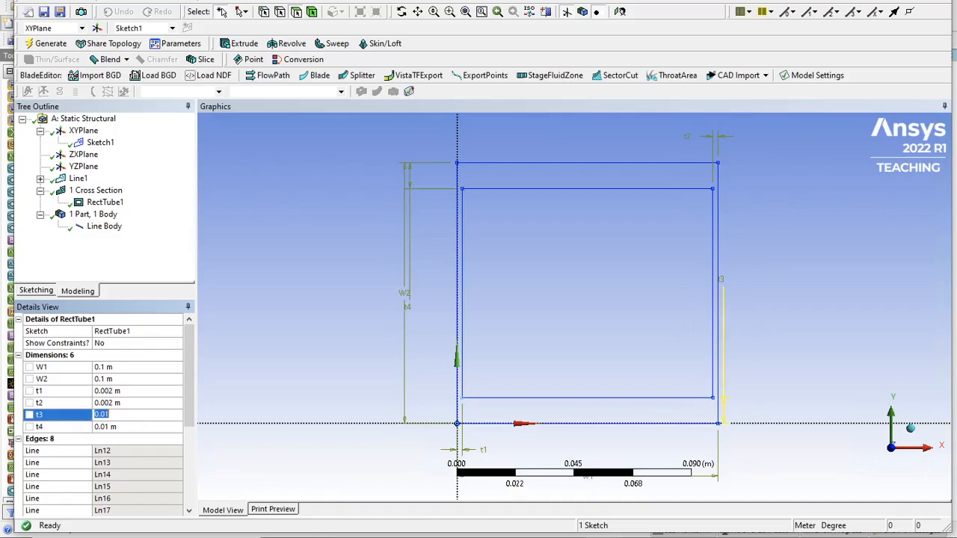
type("0.")
key("Return")
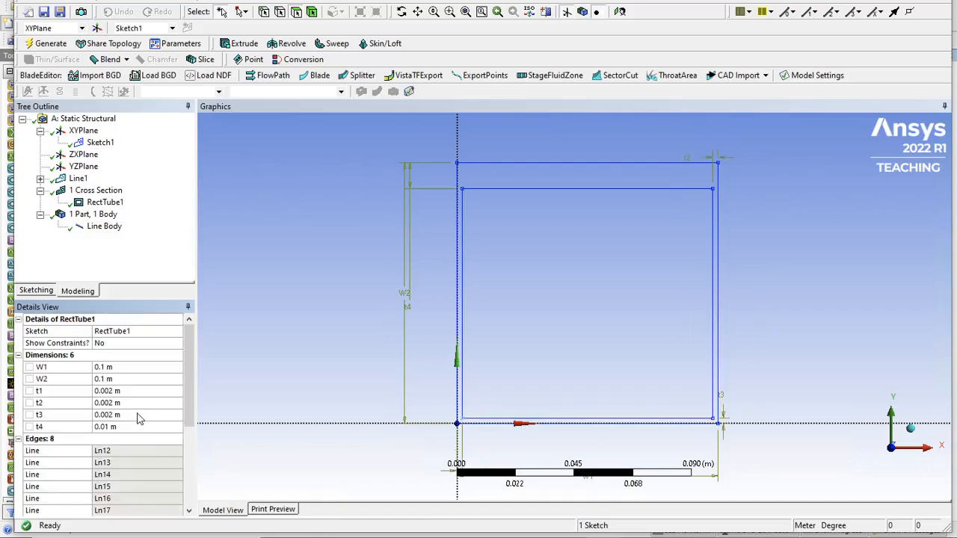
left_click(132, 426)
type("0.")
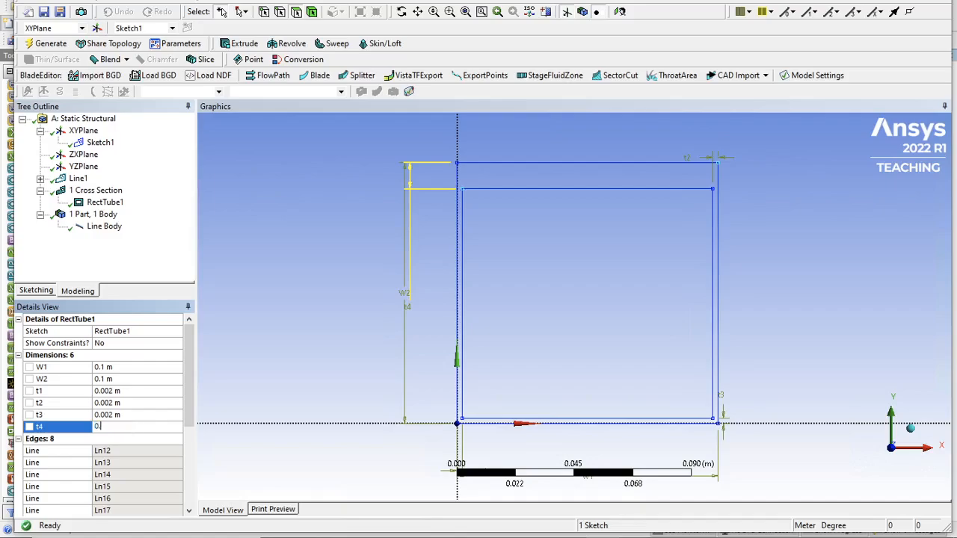
type("002")
key("Return")
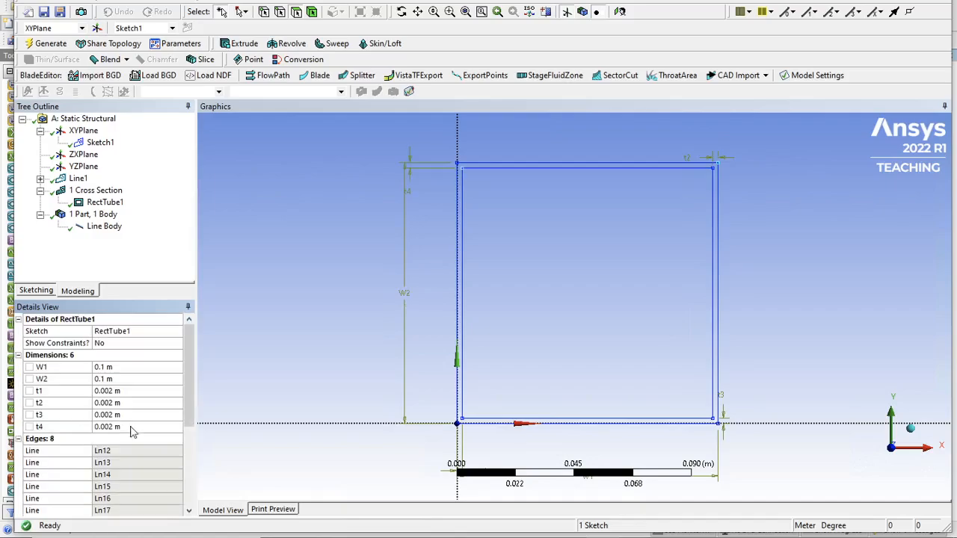
Step: Set the rectangular tube's outer dimensions W1 and W2 to 0.02 m each
left_click(115, 366)
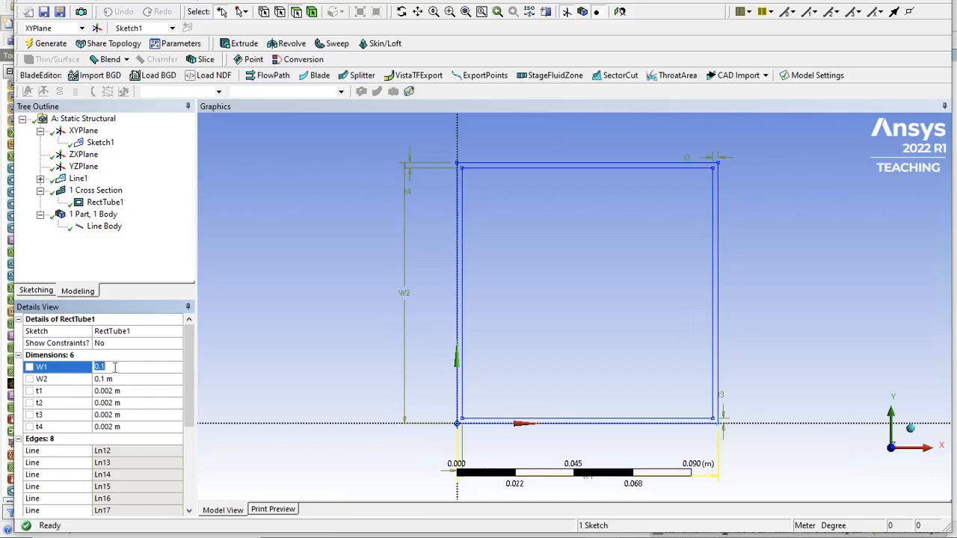
type("0.02")
key("Return")
left_click(119, 378)
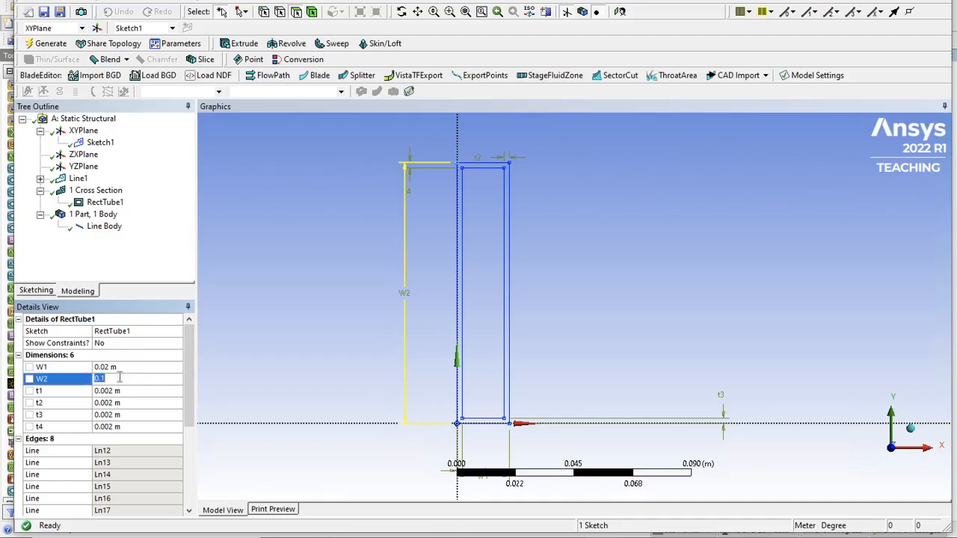
type("0.02")
key("Return")
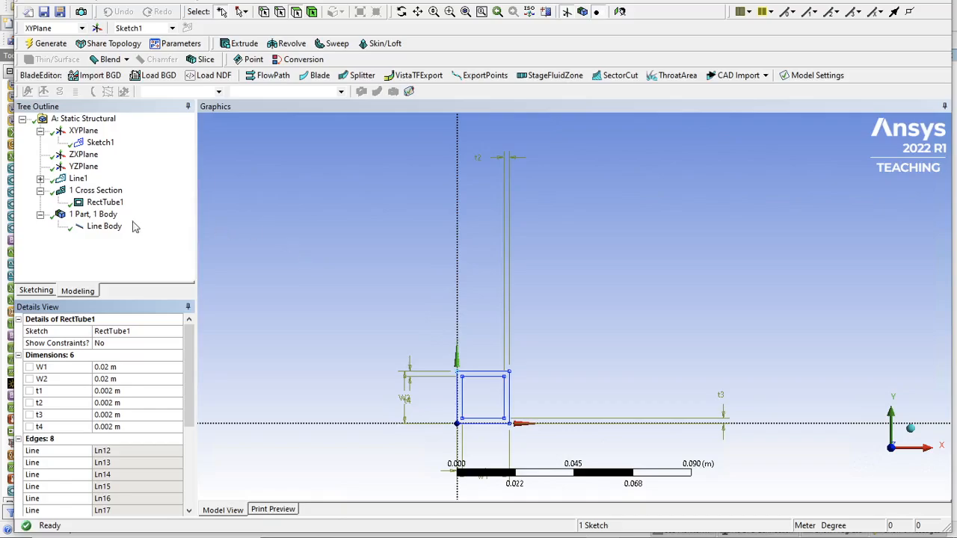
Step: Assign the RectTube1 cross section to the line body
left_click(105, 226)
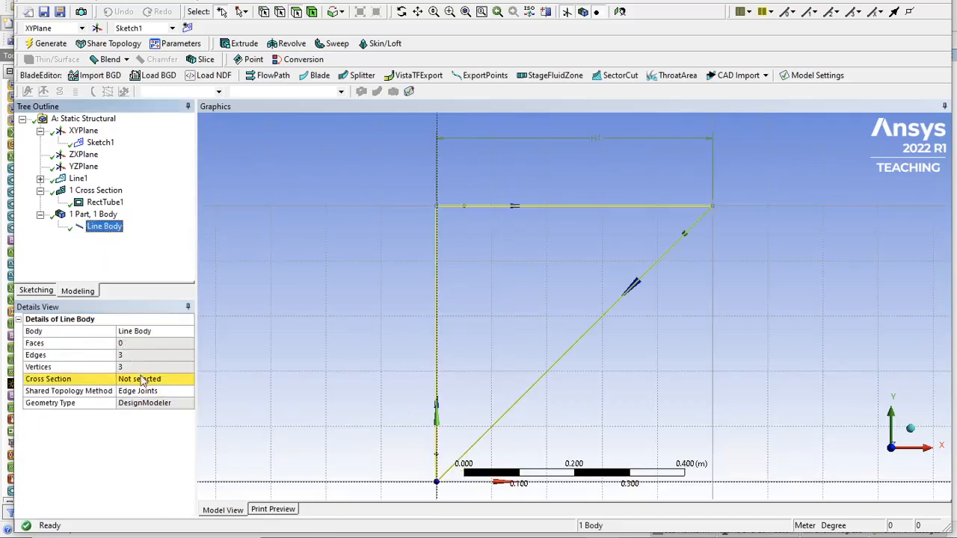
left_click(142, 379)
left_click(187, 379)
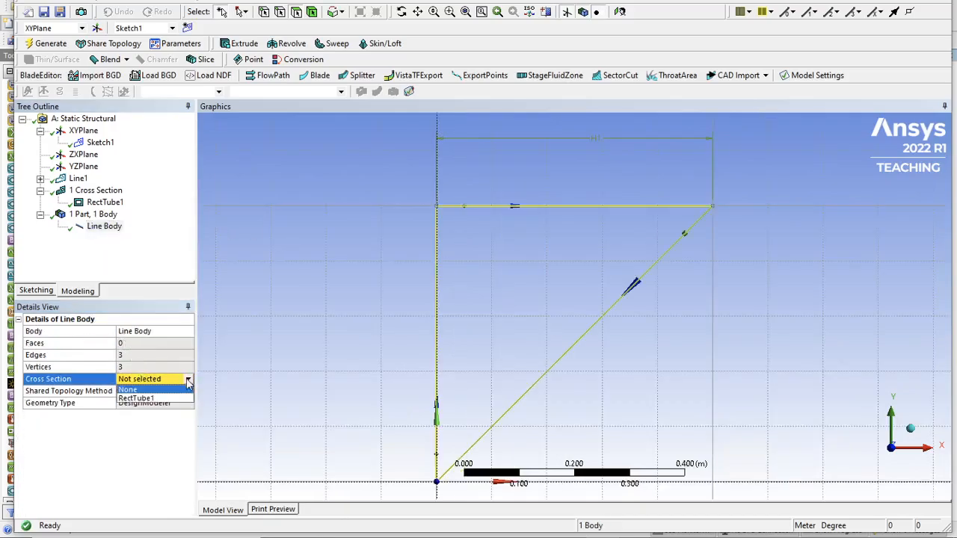
left_click(142, 398)
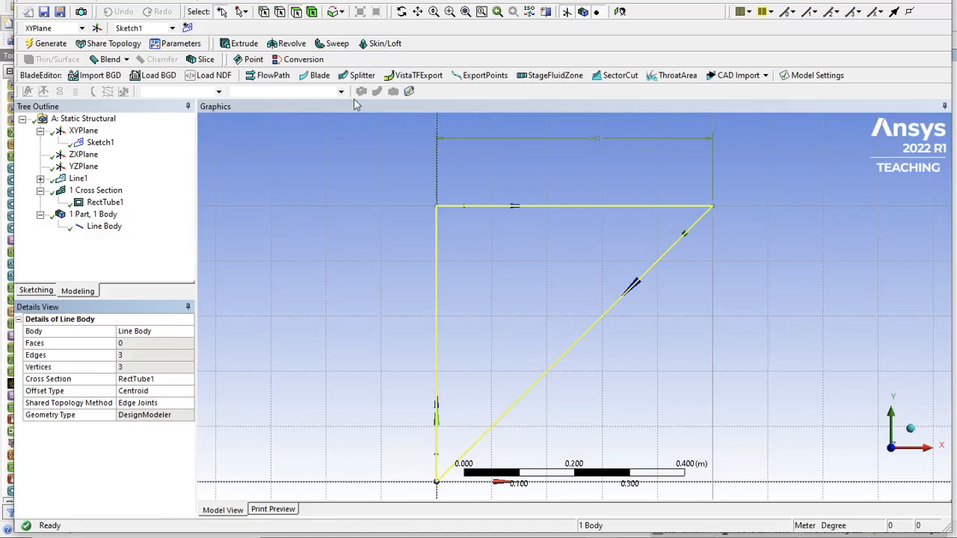
Step: Return to the Workbench project, open the Static Structural system's Model and switch to the Mechanical window
left_click(586, 537)
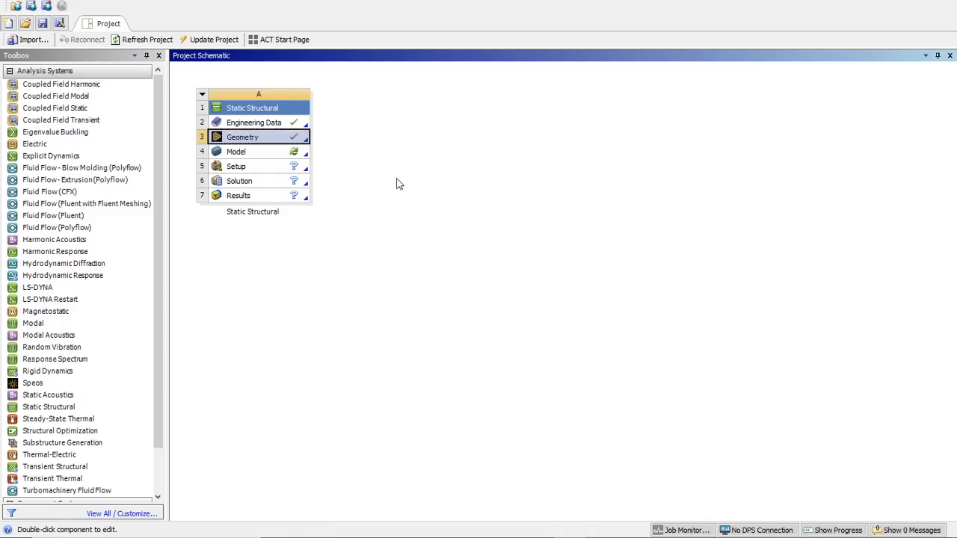
double_click(234, 152)
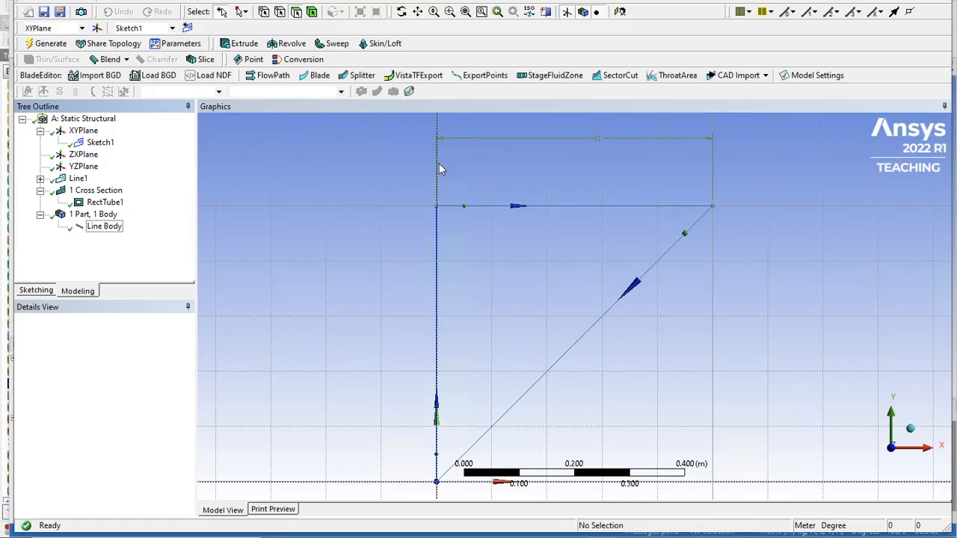
left_click(603, 537)
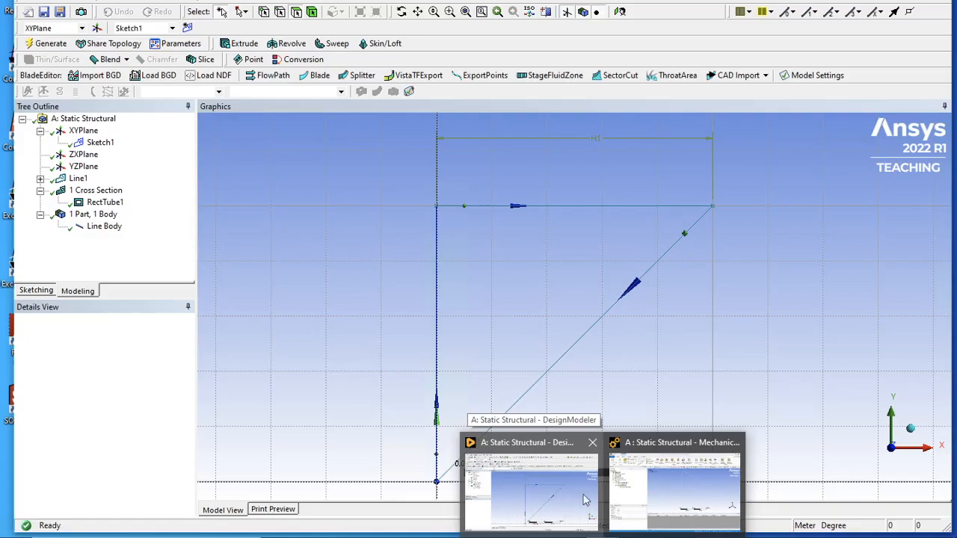
mouse_move(625, 500)
left_click(677, 497)
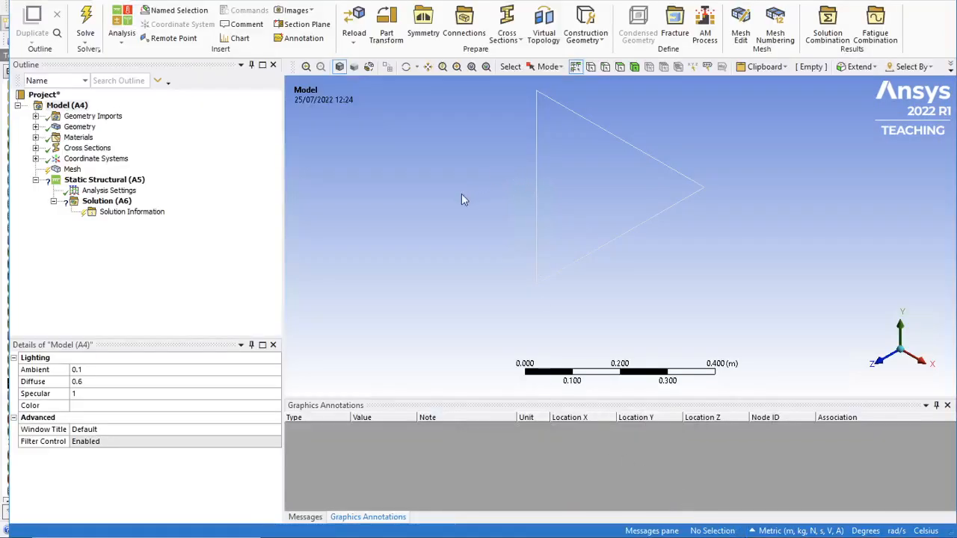
Step: View the triangle from the front and set the line body's model type to Link/Truss
left_click(162, 1)
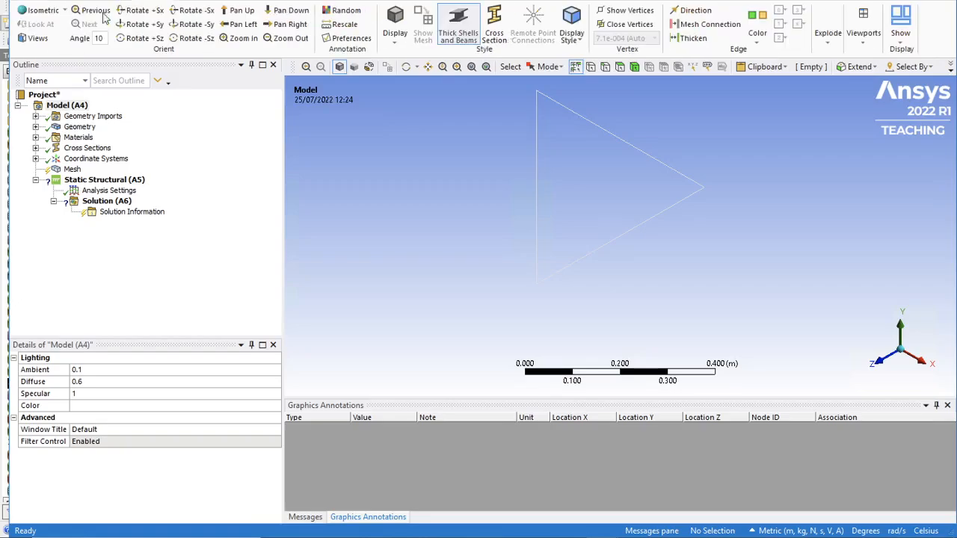
left_click(42, 39)
left_click(45, 68)
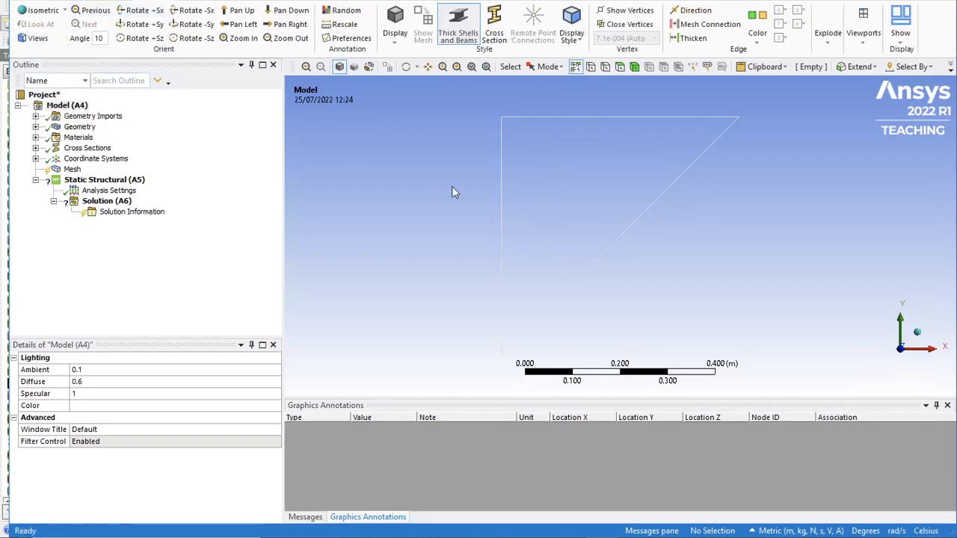
left_click(36, 127)
left_click(95, 137)
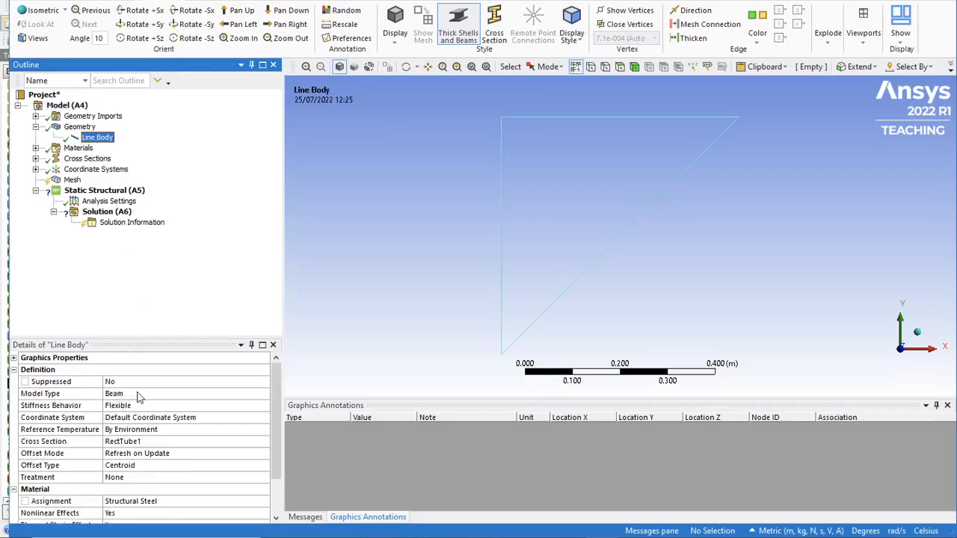
left_click(184, 394)
left_click(263, 394)
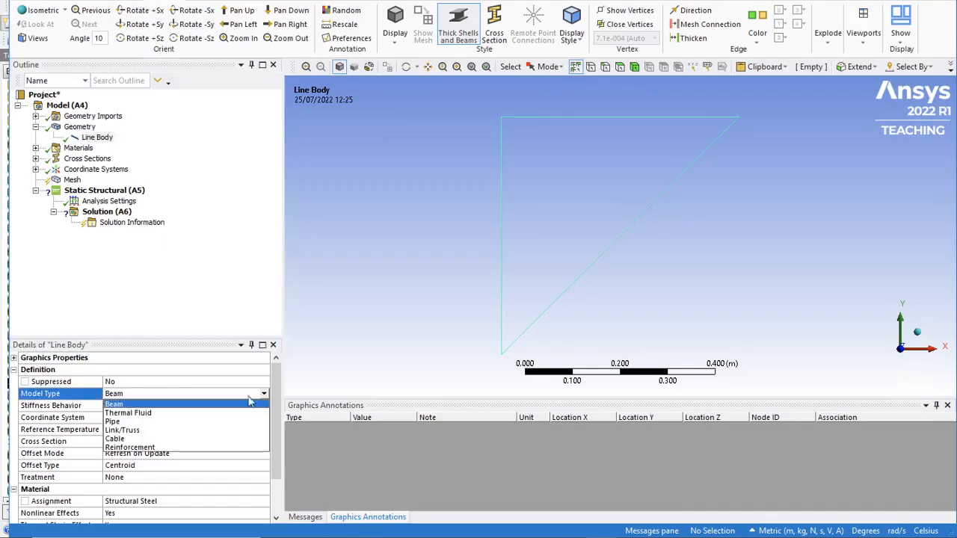
left_click(123, 431)
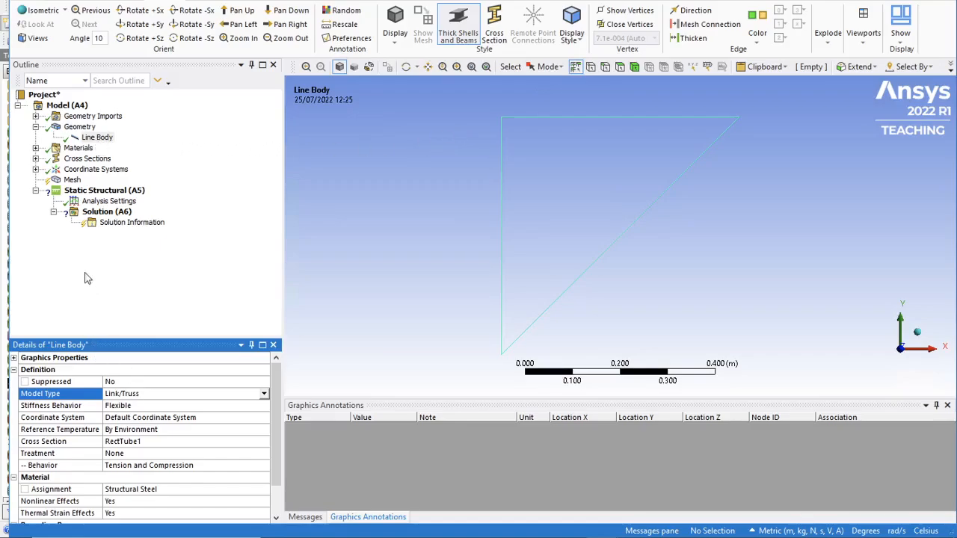
Step: Add a mesh sizing control and scope it to all three edges of the triangle
left_click(35, 148)
left_click(36, 170)
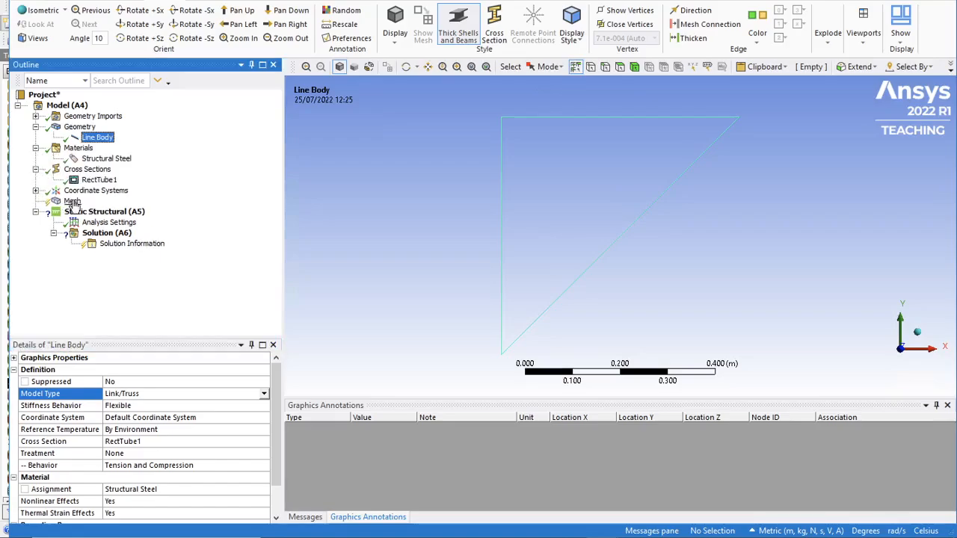
right_click(74, 202)
mouse_move(171, 210)
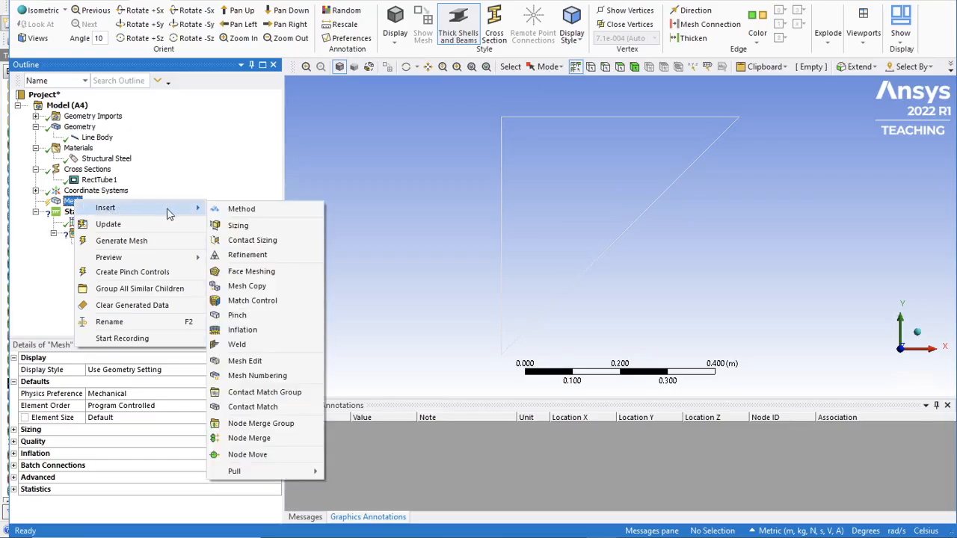
left_click(235, 225)
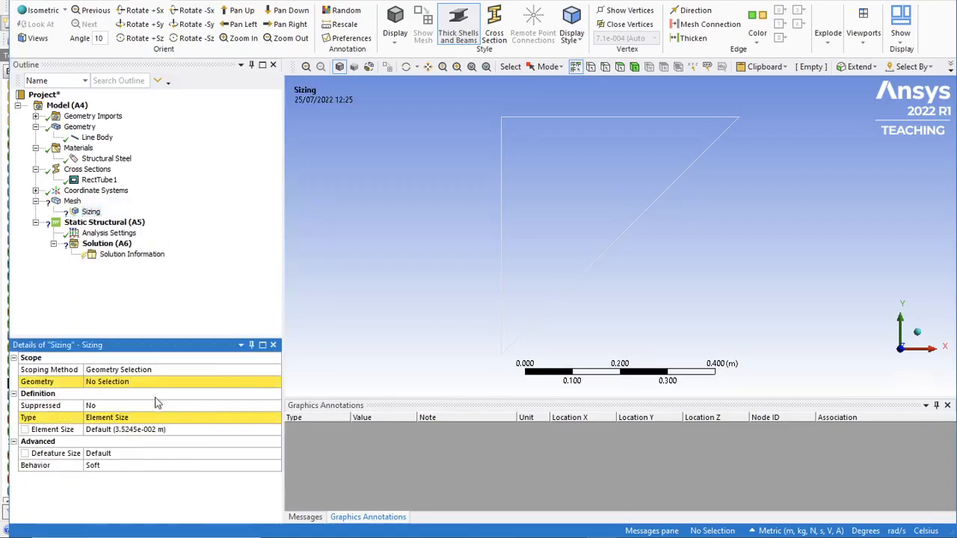
left_click(501, 235)
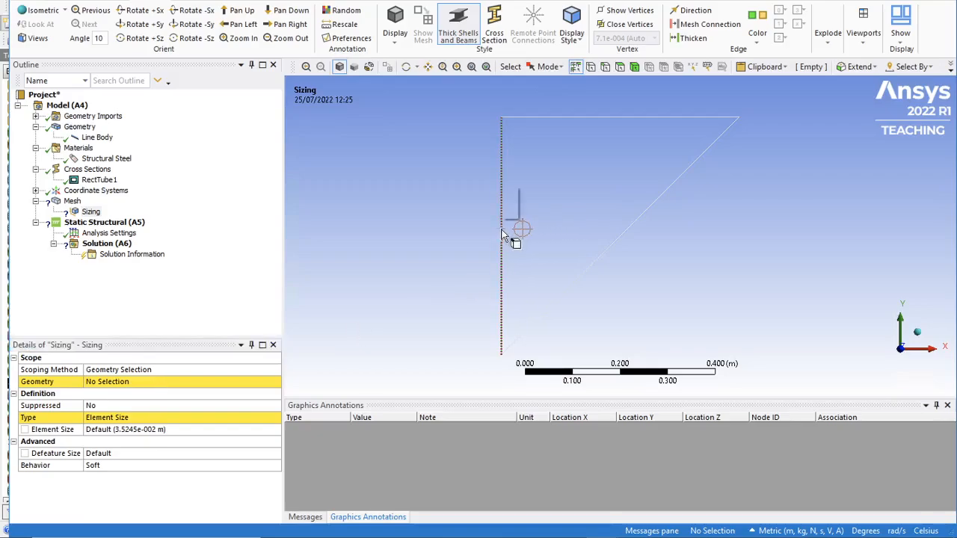
left_click(588, 117, "ctrl")
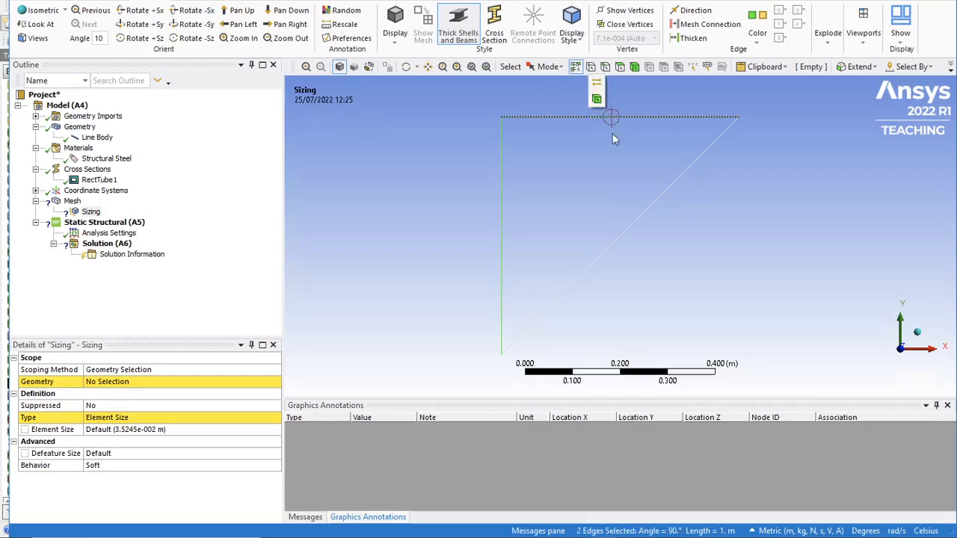
left_click(648, 207, "ctrl")
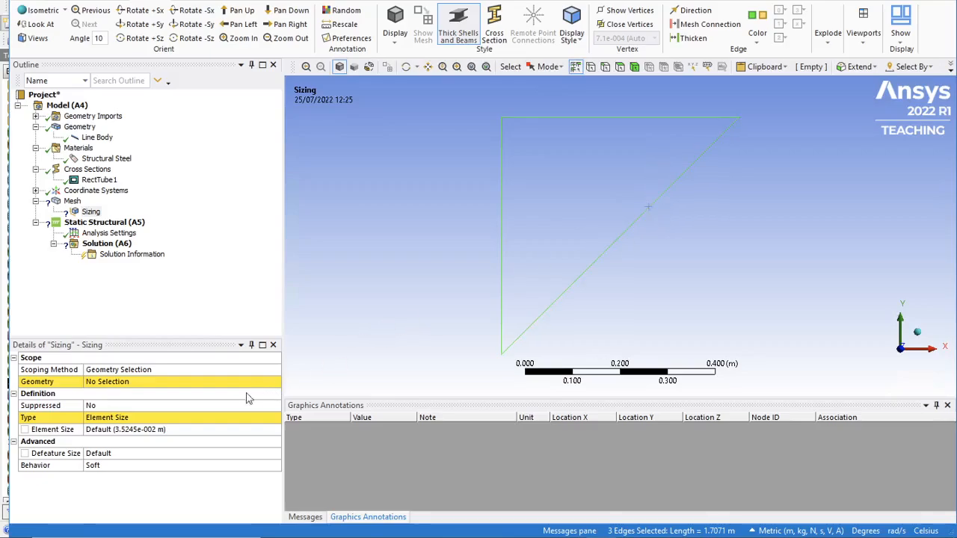
left_click(160, 383)
left_click(138, 382)
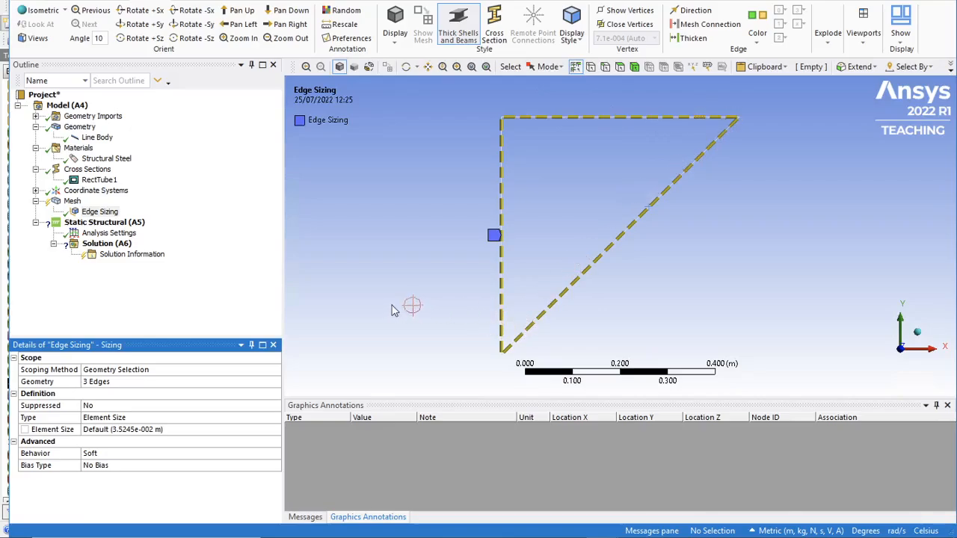
Step: Define the edge sizing by Number of Divisions, with 1 division per edge
left_click(197, 417)
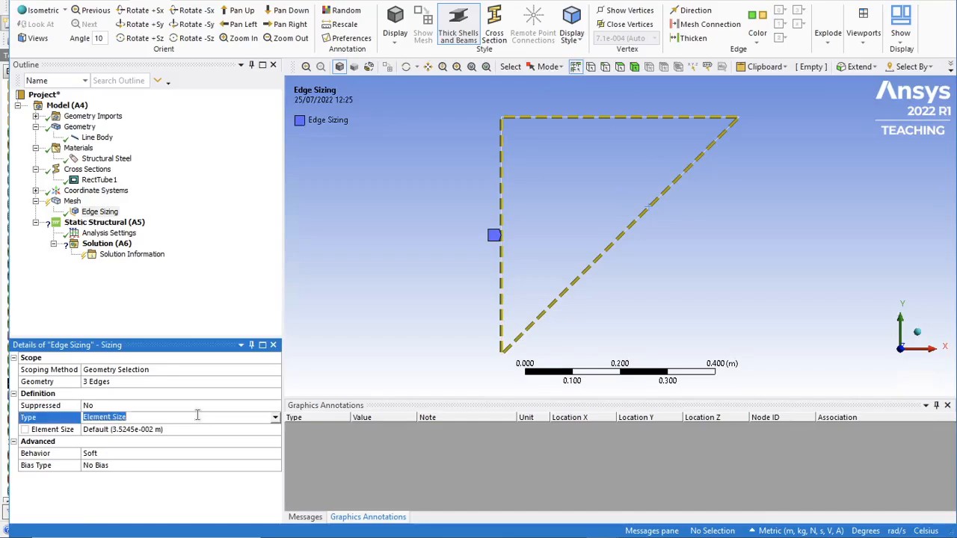
left_click(275, 417)
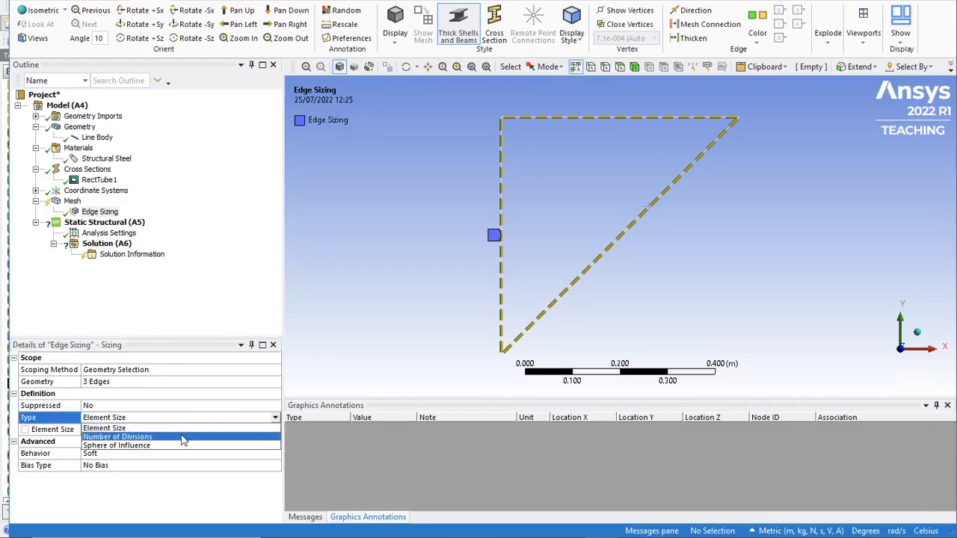
left_click(182, 437)
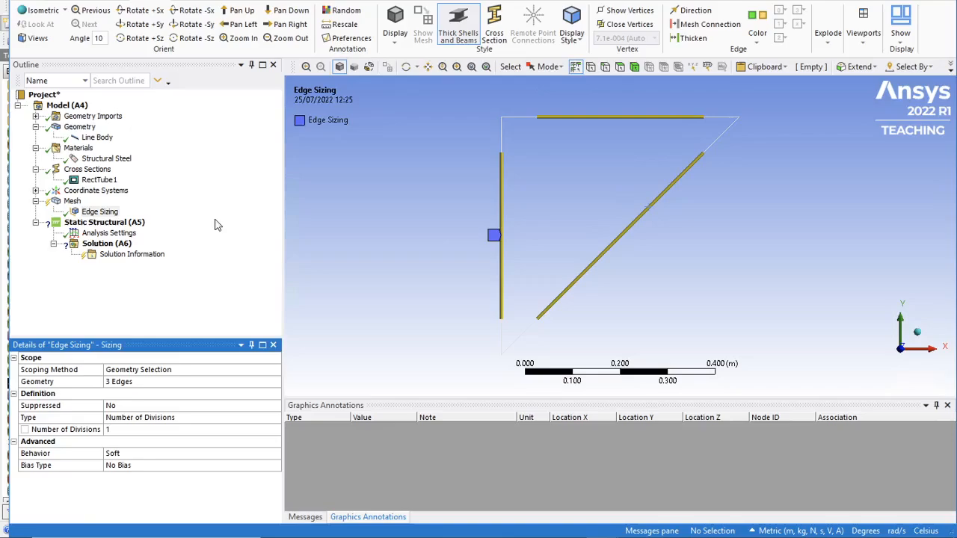
Step: Add a Simply Supported boundary condition to the static structural analysis and scope it to the triangle's upper-left vertex
left_click(118, 224)
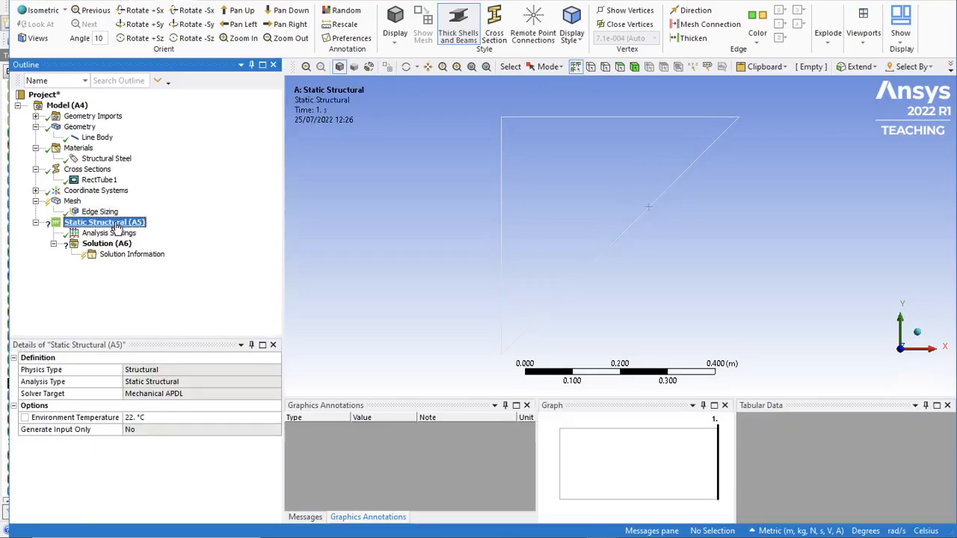
right_click(116, 225)
mouse_move(180, 234)
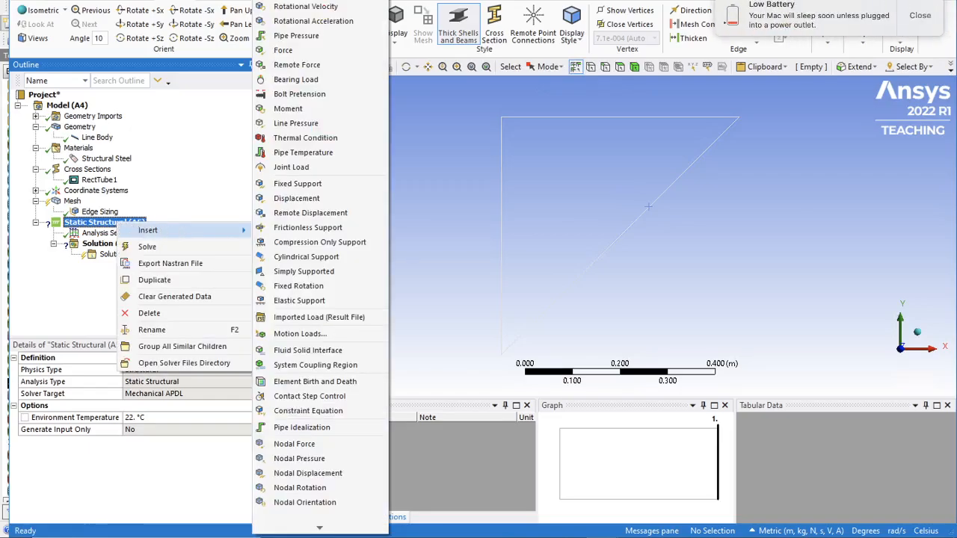
left_click(922, 17)
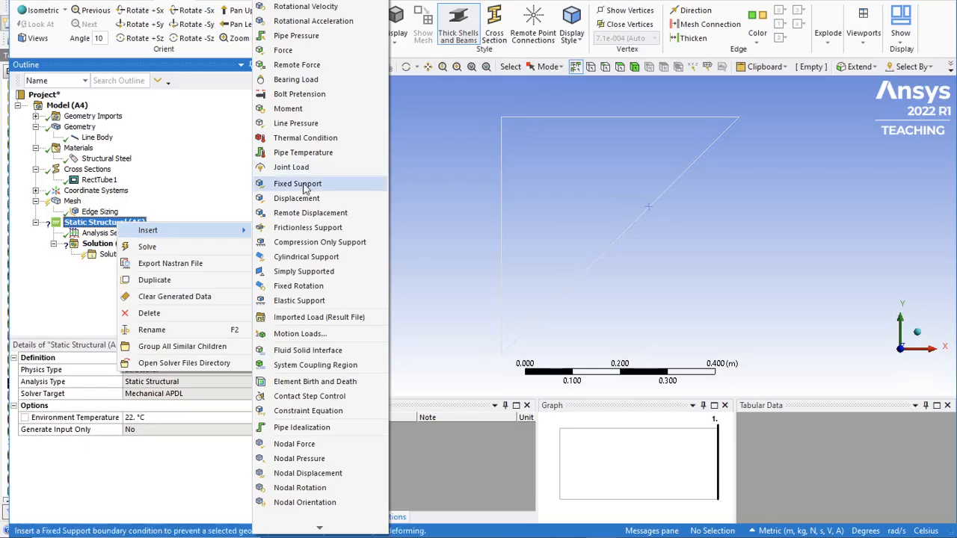
left_click(291, 272)
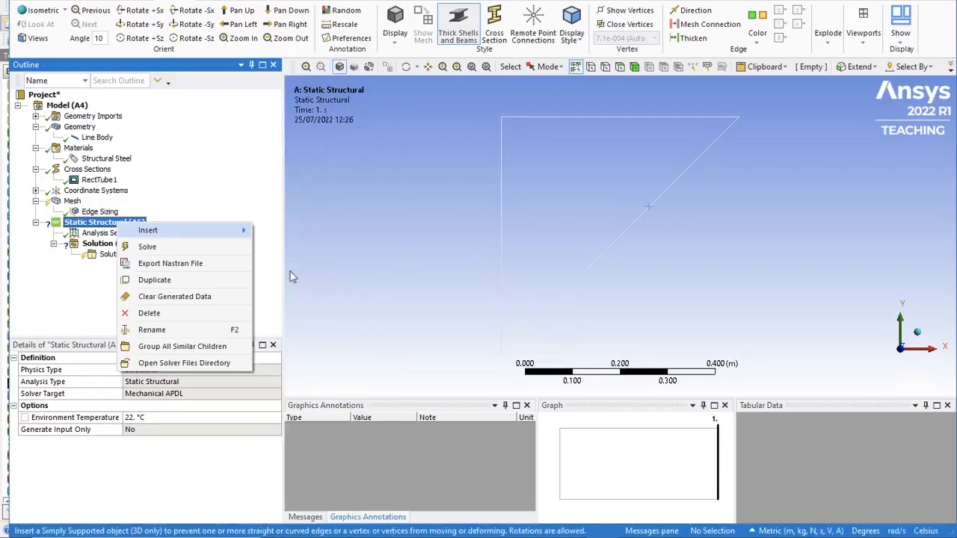
left_click(503, 118)
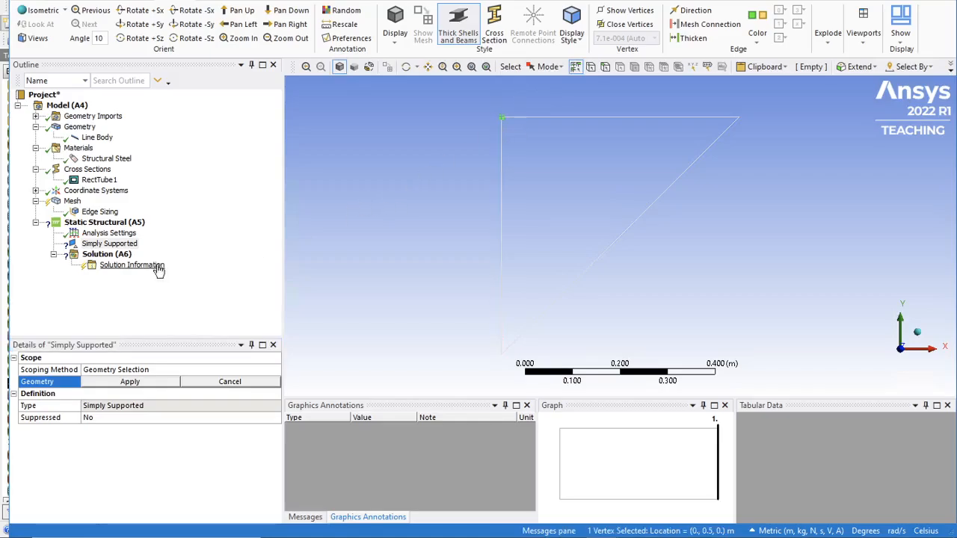
left_click(141, 383)
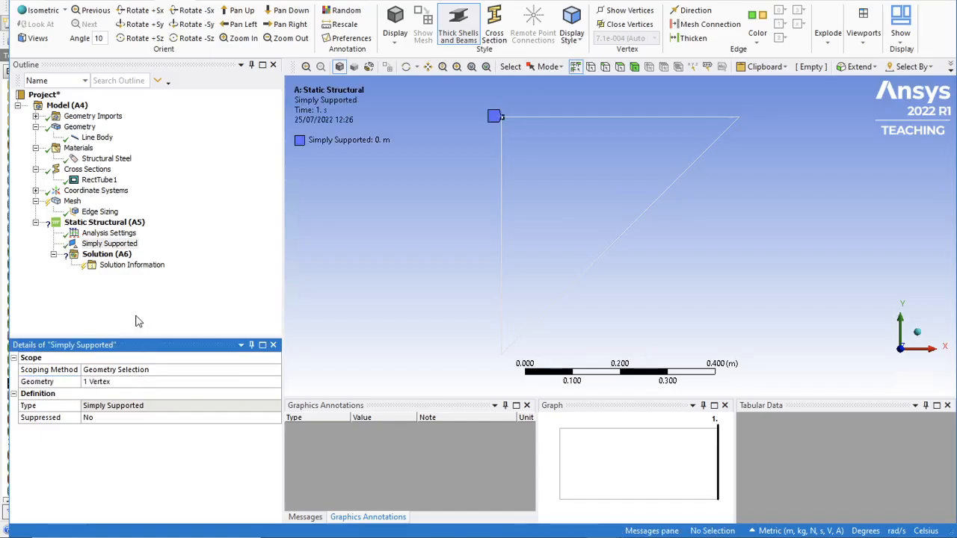
Step: Add a Displacement boundary condition and scope it to the triangle's lower-left vertex at the origin
right_click(106, 224)
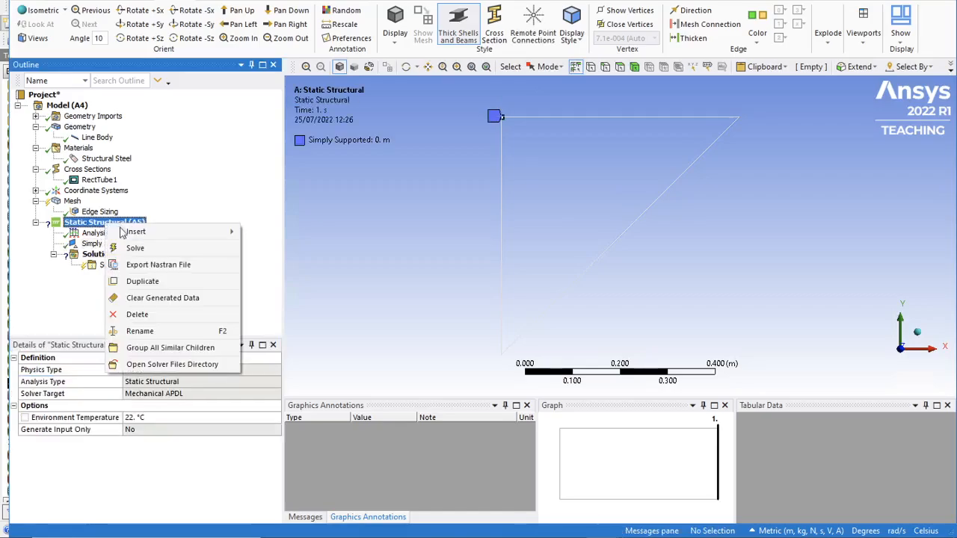
mouse_move(177, 235)
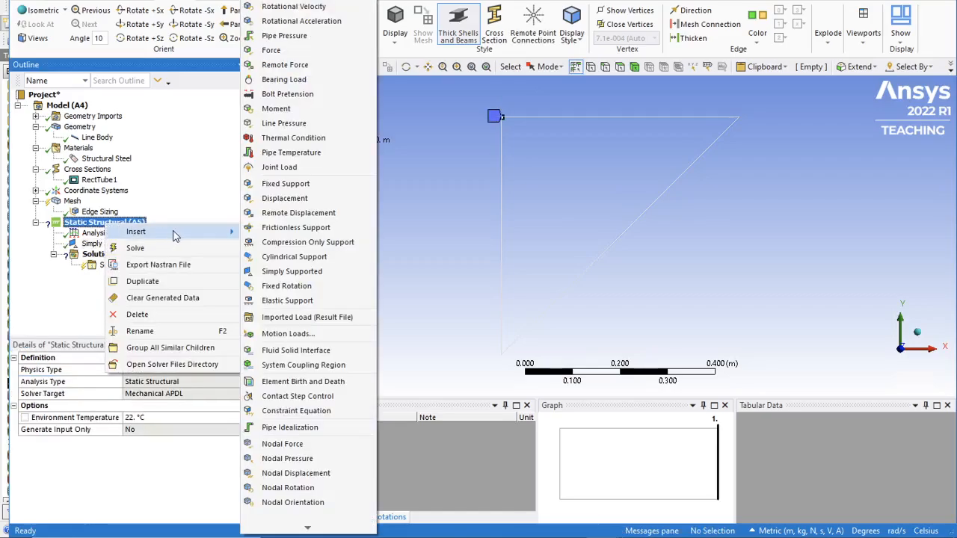
left_click(287, 199)
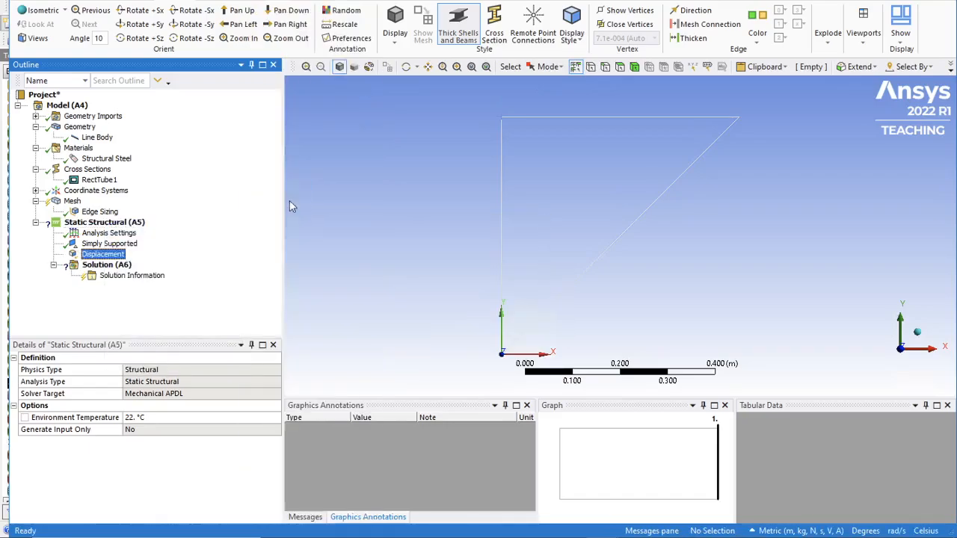
left_click(501, 354)
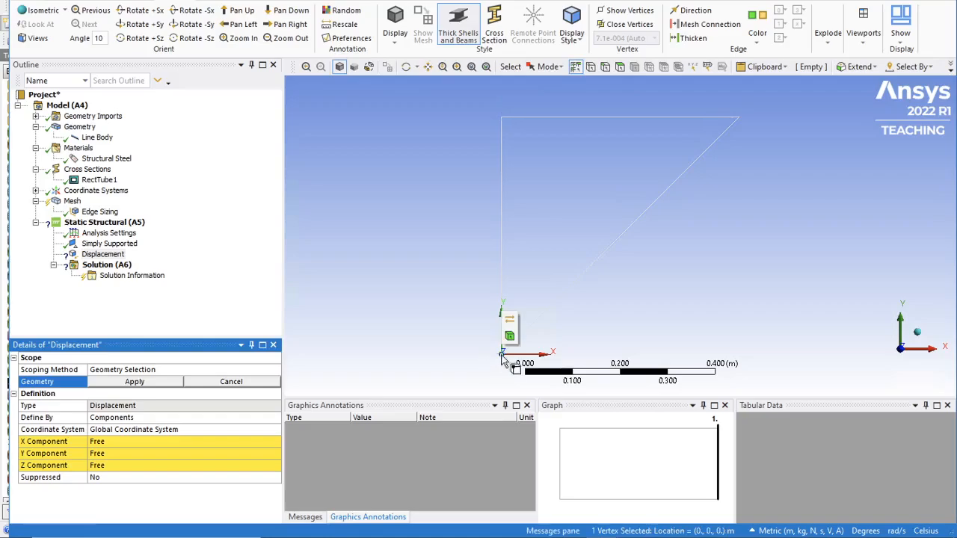
left_click(153, 382)
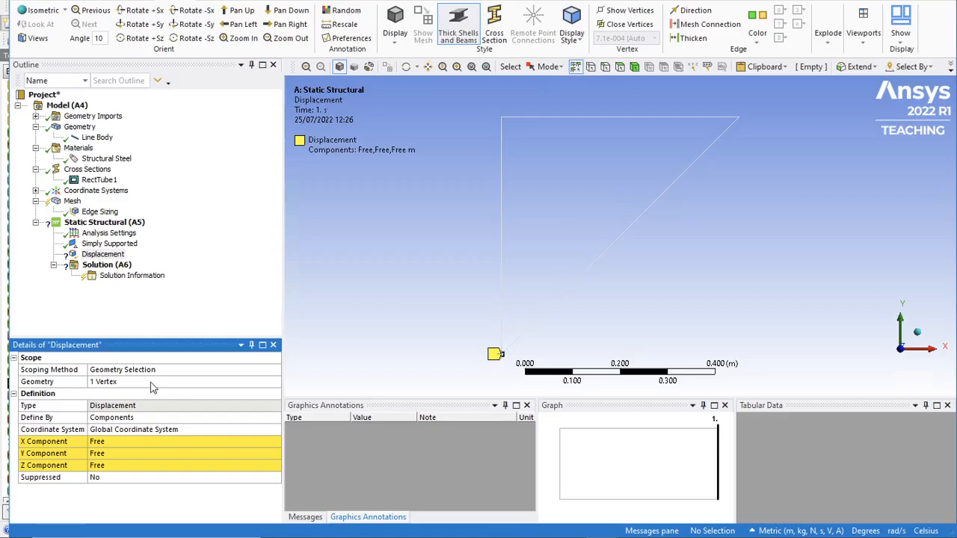
Step: Set the displacement's X and Z components to 0 m, leaving Y free
left_click(117, 442)
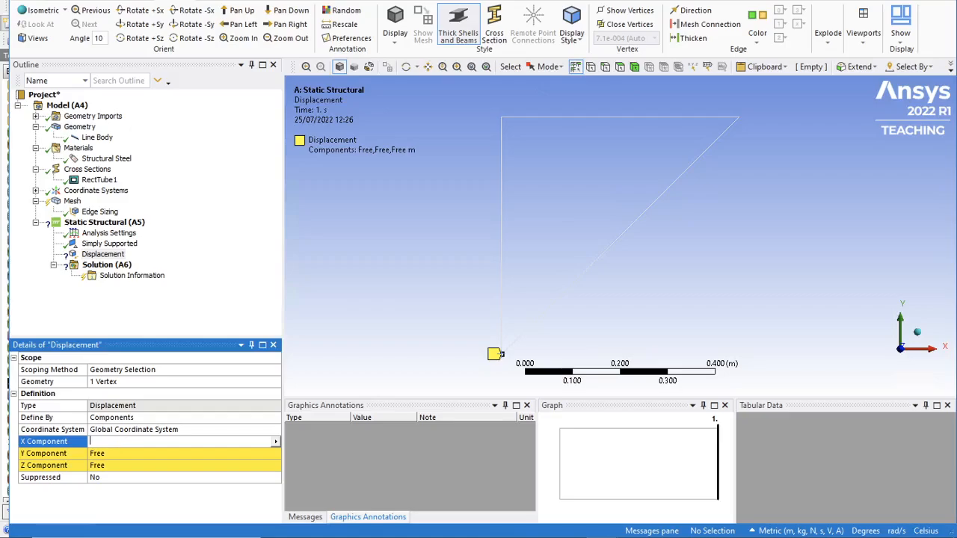
type("0")
key("Return")
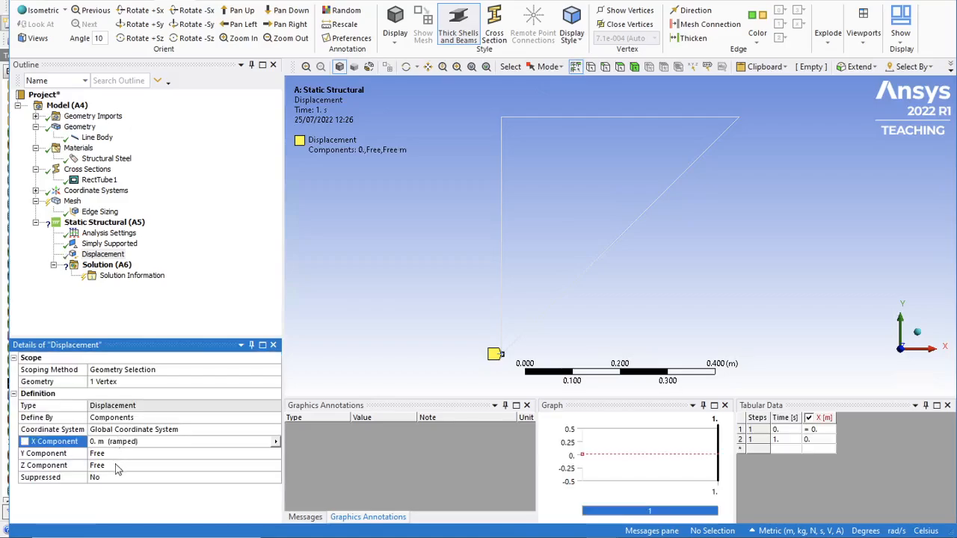
left_click(115, 465)
type("0")
key("Return")
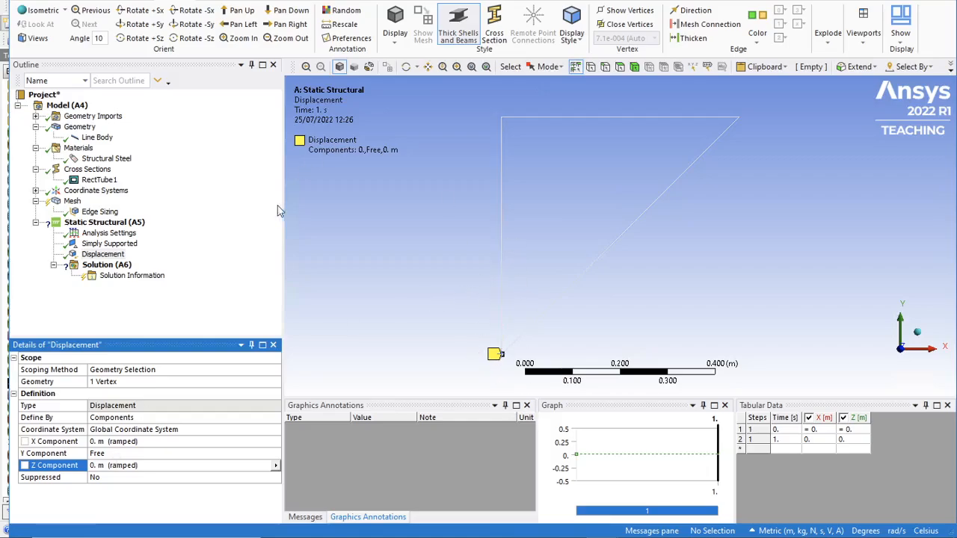
Step: Add a Force load to the static structural analysis and define it by Components
right_click(87, 225)
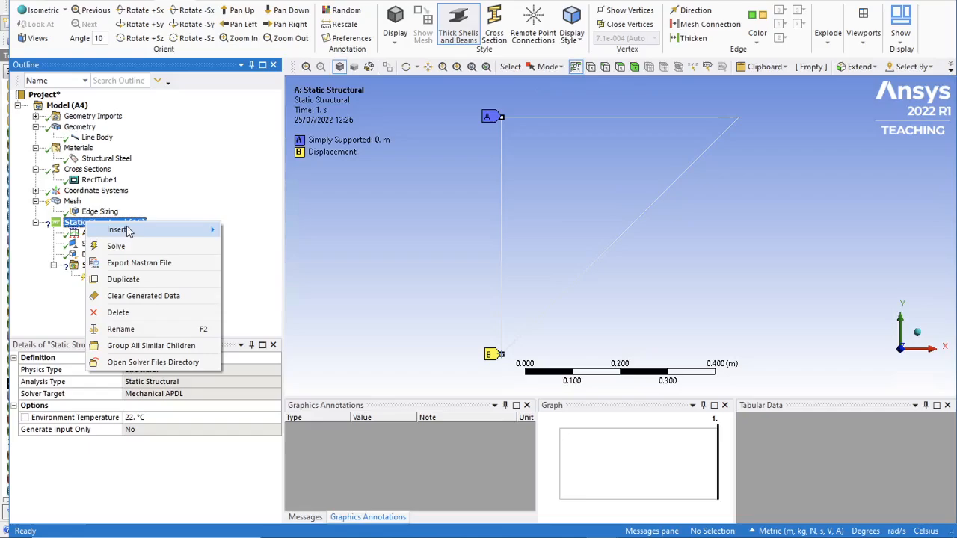
mouse_move(128, 231)
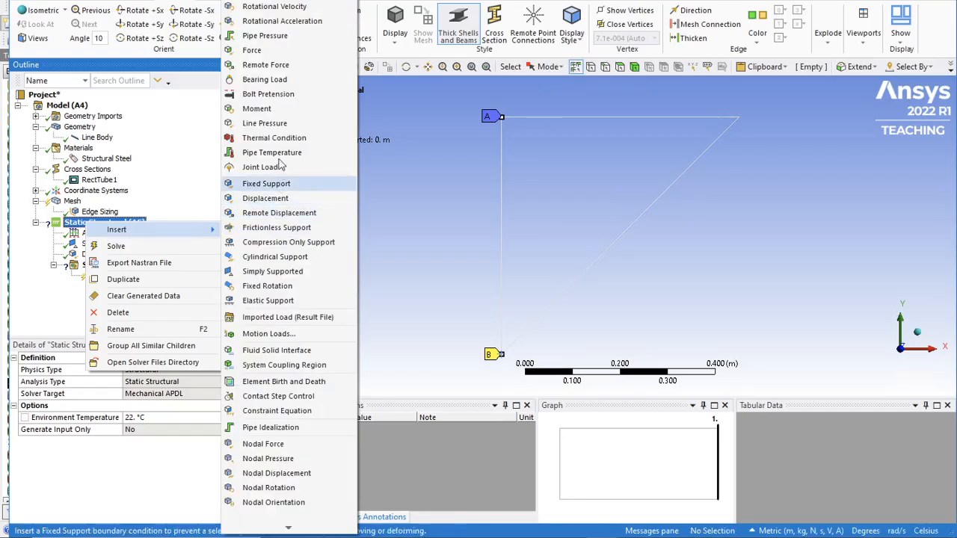
left_click(261, 54)
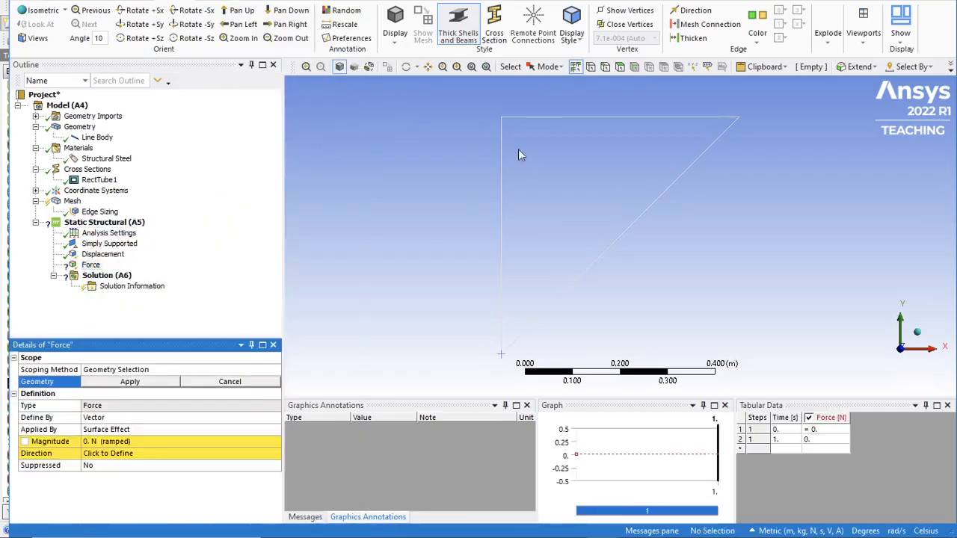
left_click(739, 117)
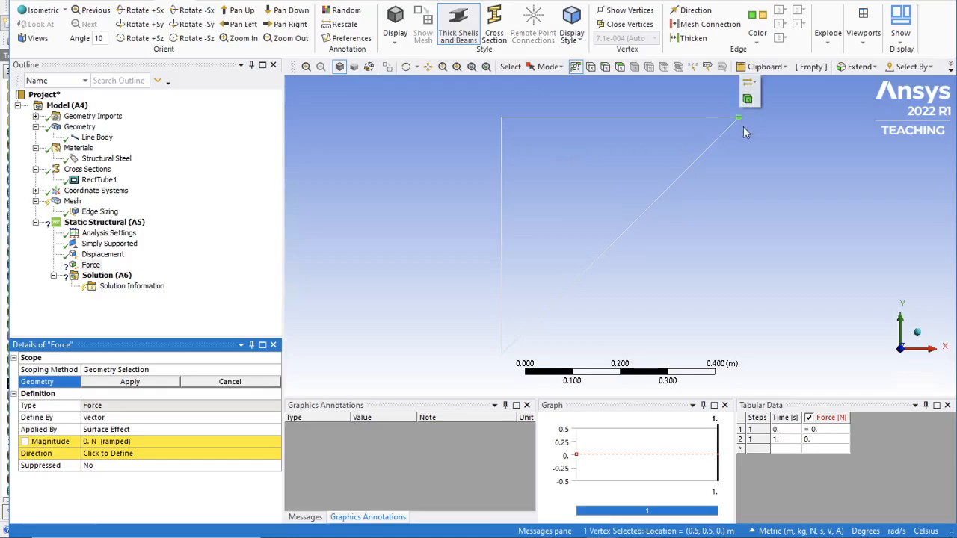
left_click(171, 418)
left_click(276, 418)
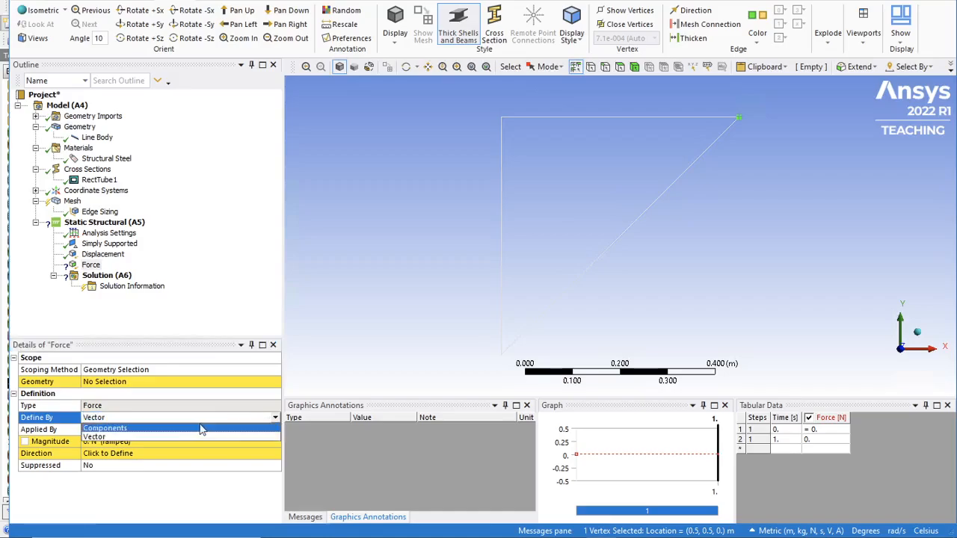
left_click(200, 428)
Step: Set the force's Y component to -200 N and scope the load to the triangle's upper-right vertex
left_click(126, 465)
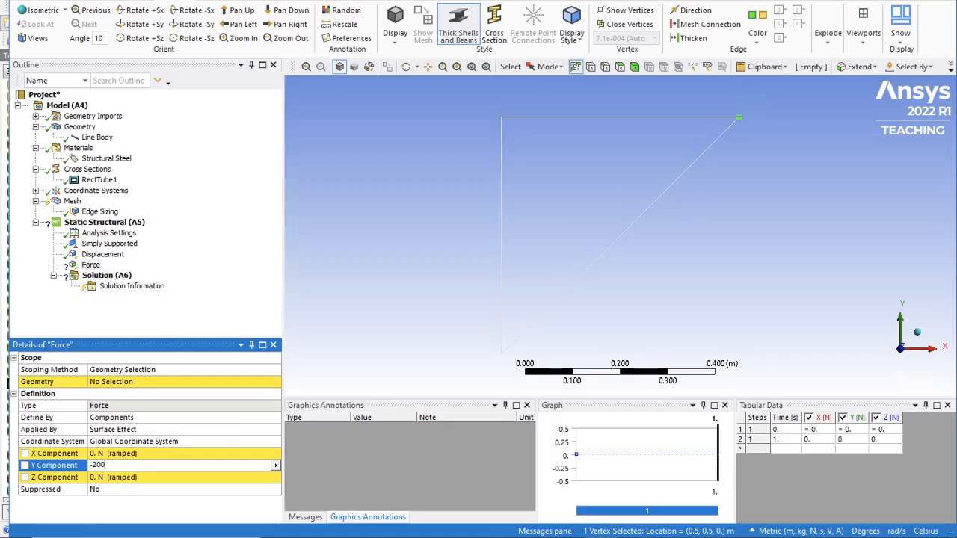
type("-200")
key("Return")
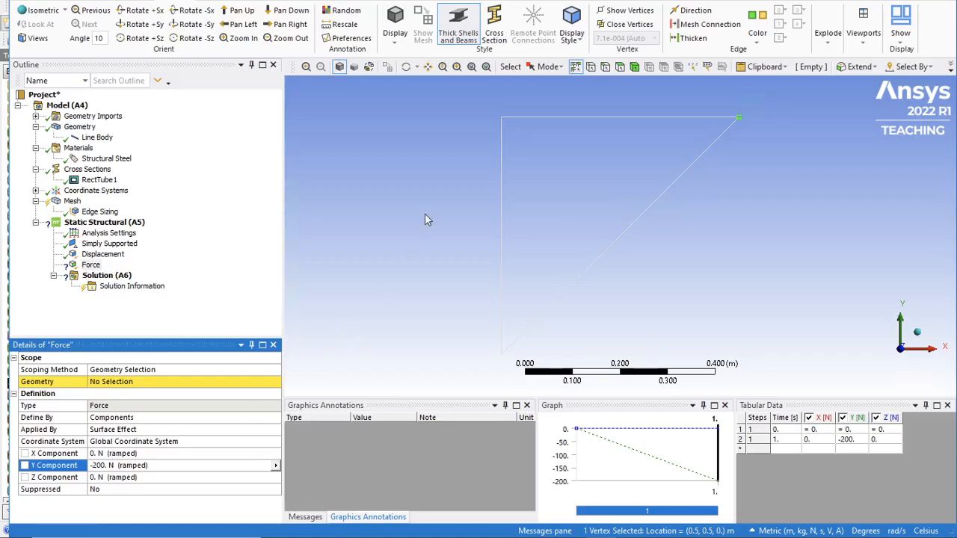
left_click(150, 381)
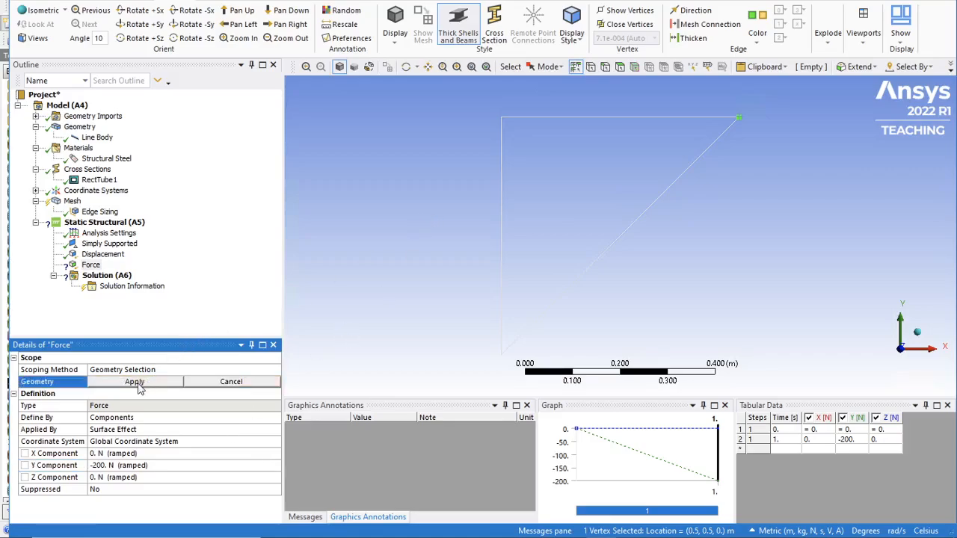
left_click(135, 382)
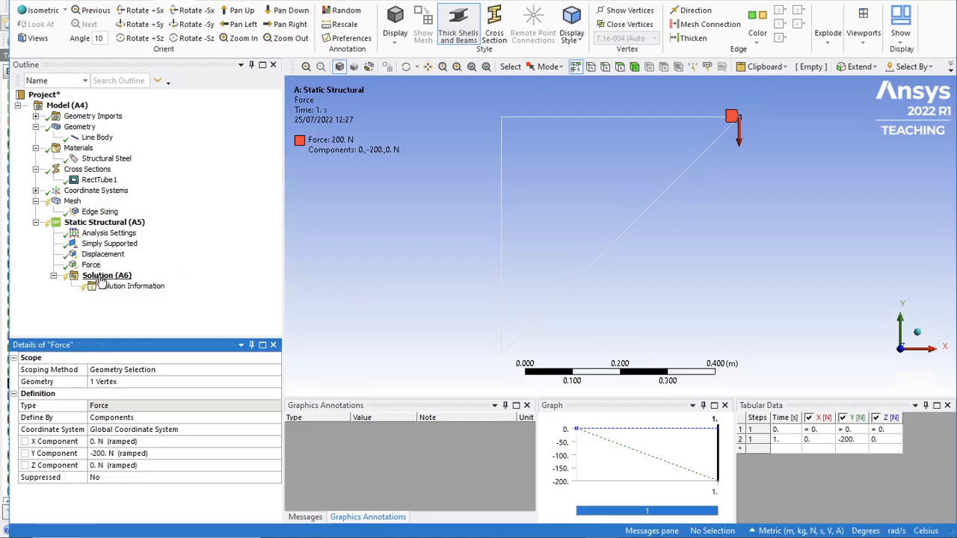
Step: Solve the analysis and add a Total Deformation result to the solution
left_click(73, 1)
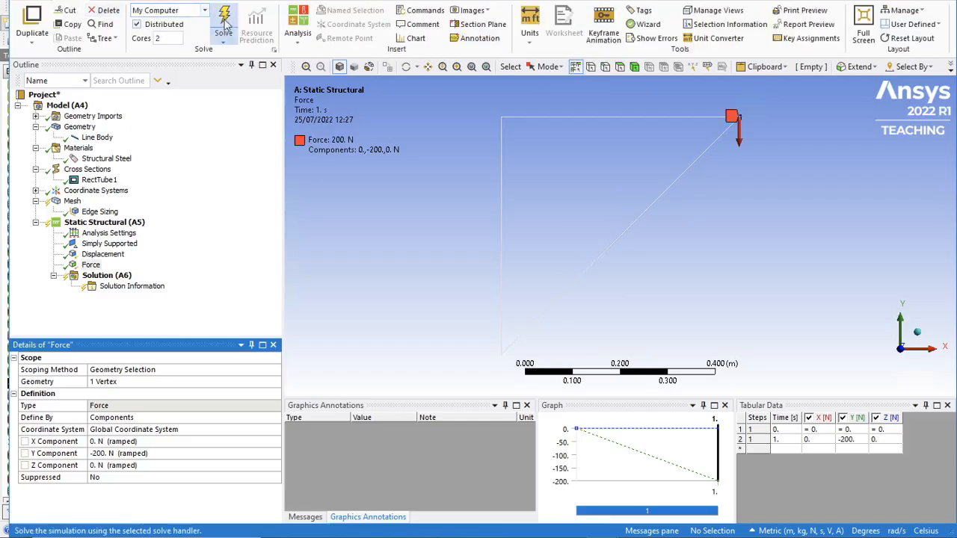
left_click(224, 23)
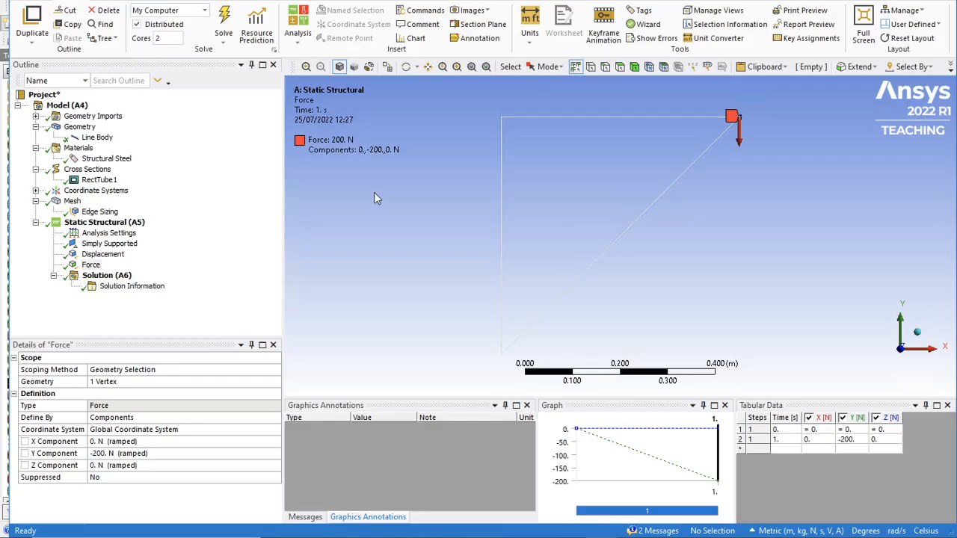
right_click(108, 277)
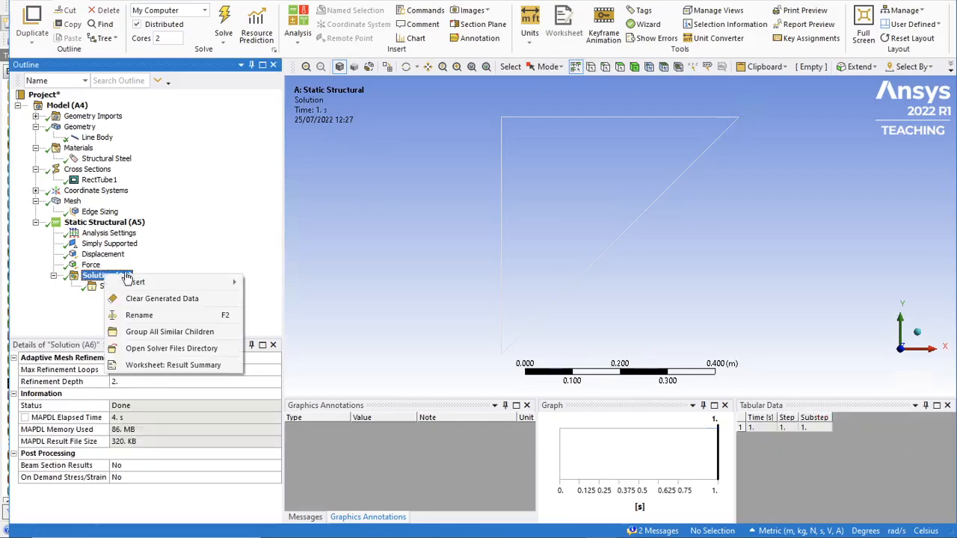
mouse_move(135, 281)
mouse_move(312, 285)
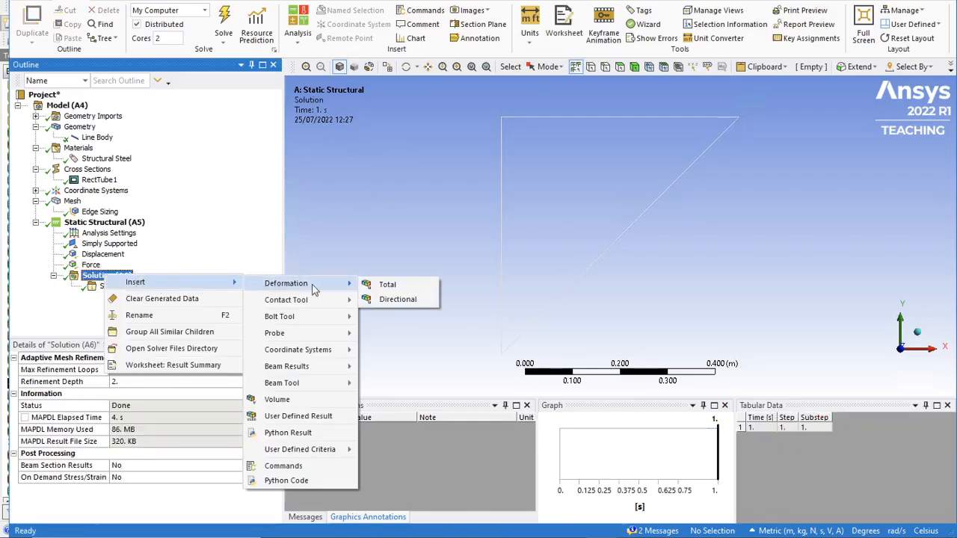
left_click(384, 290)
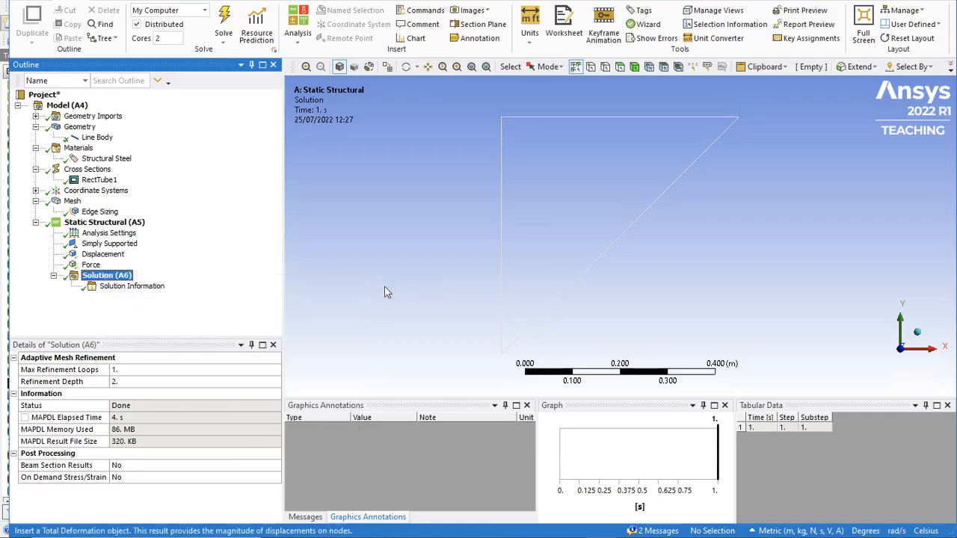
Step: Add Axial Force and Bending Moment beam results to the solution
right_click(96, 277)
mouse_move(216, 282)
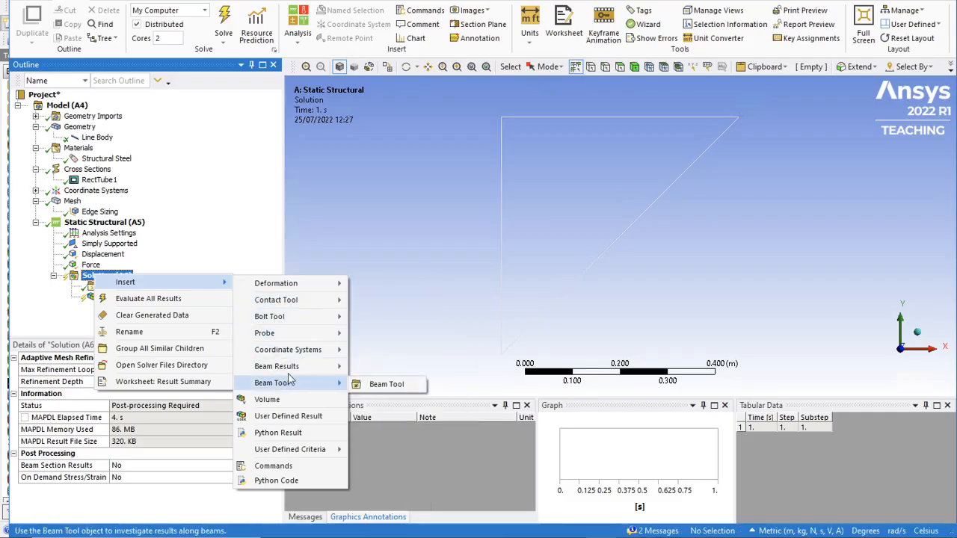
mouse_move(295, 372)
left_click(383, 368)
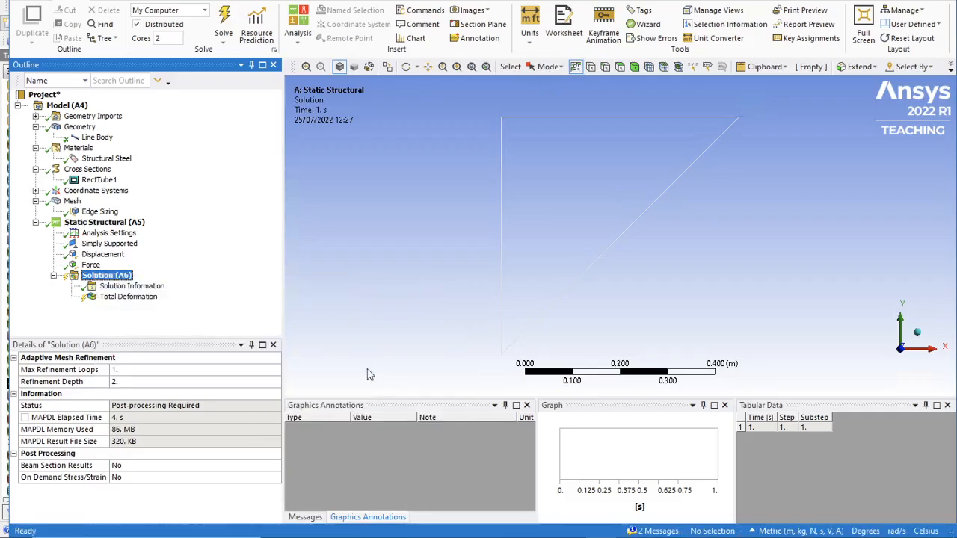
right_click(115, 277)
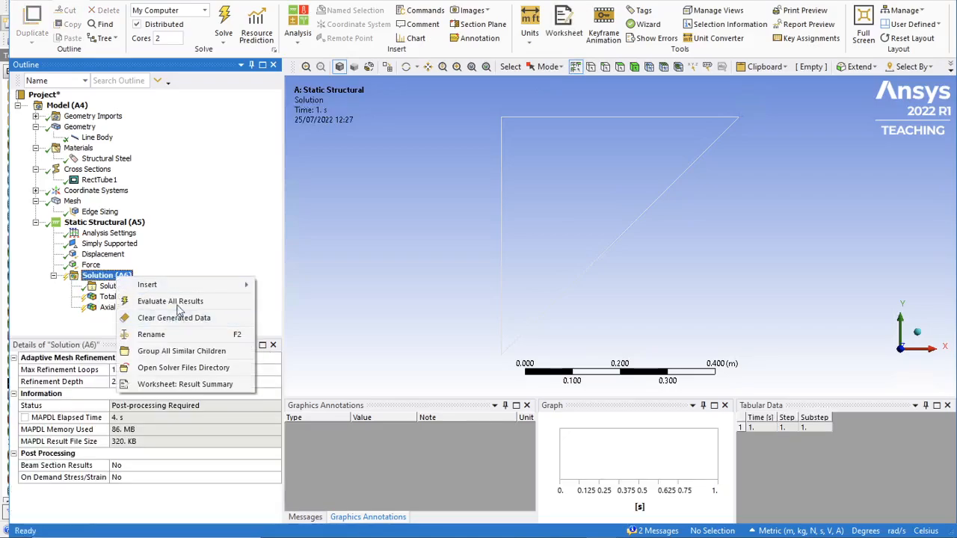
mouse_move(228, 286)
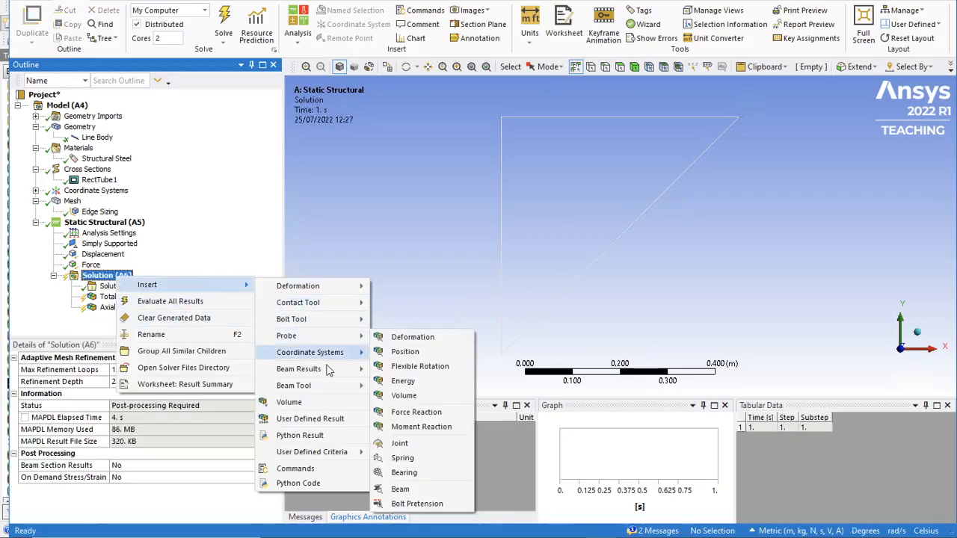
mouse_move(355, 370)
left_click(415, 385)
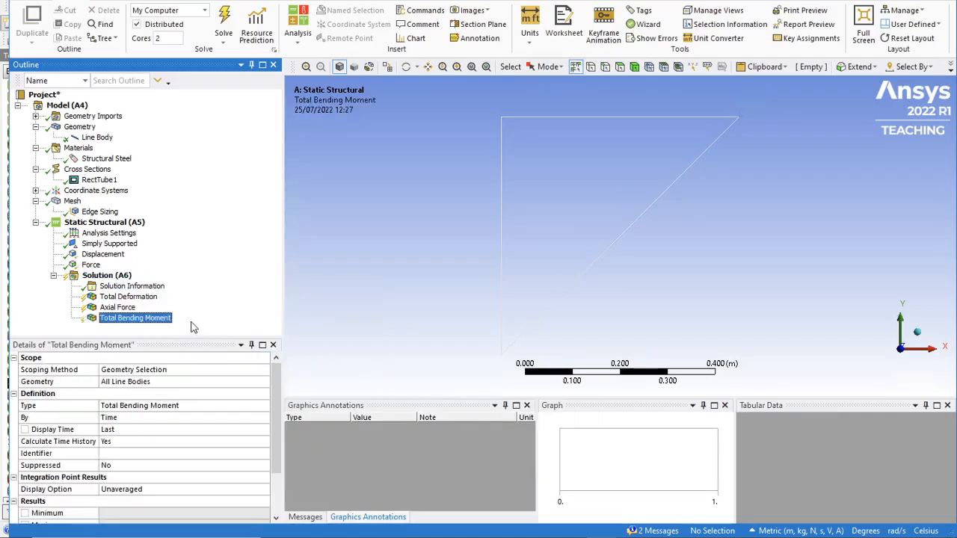
Step: Add a Shear Force beam result to the solution and evaluate all results
right_click(124, 280)
mouse_move(166, 290)
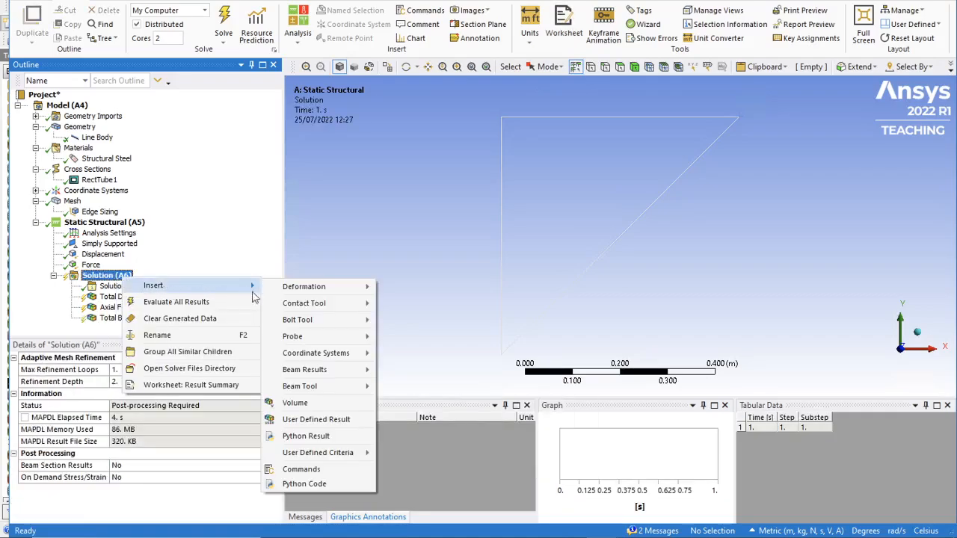
mouse_move(314, 372)
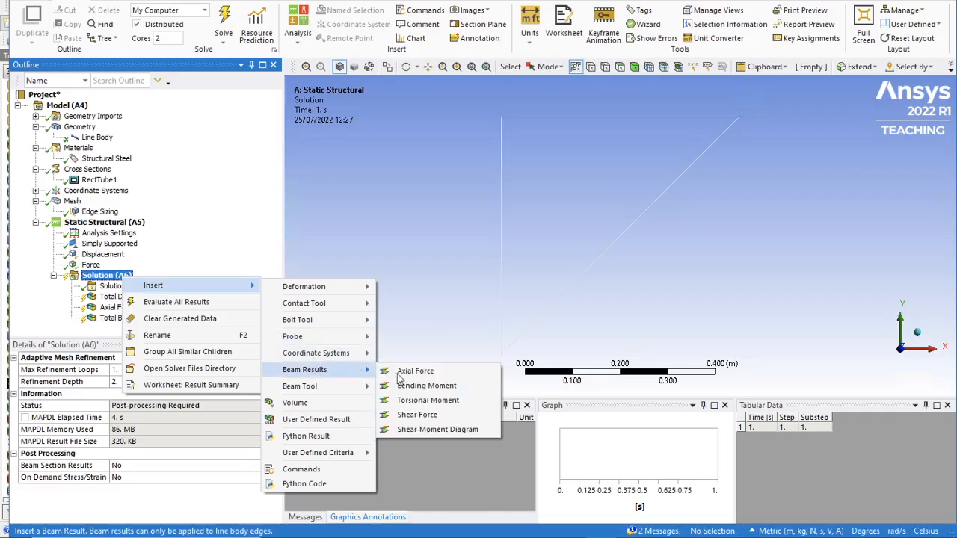
left_click(469, 354)
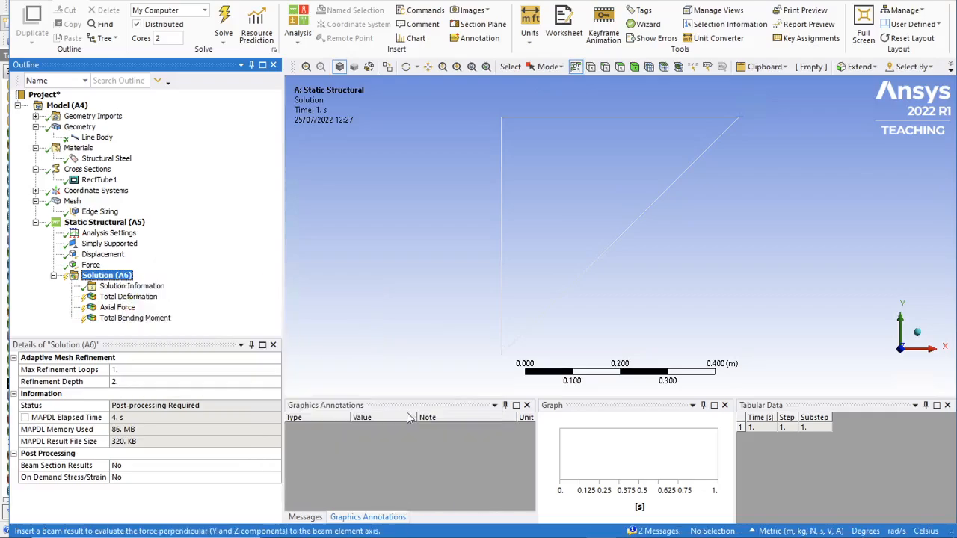
right_click(97, 275)
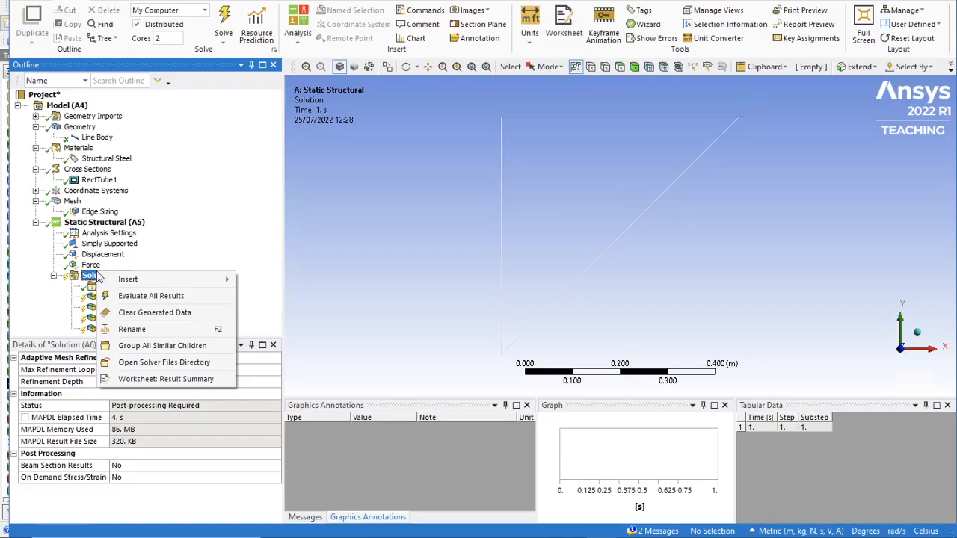
left_click(129, 296)
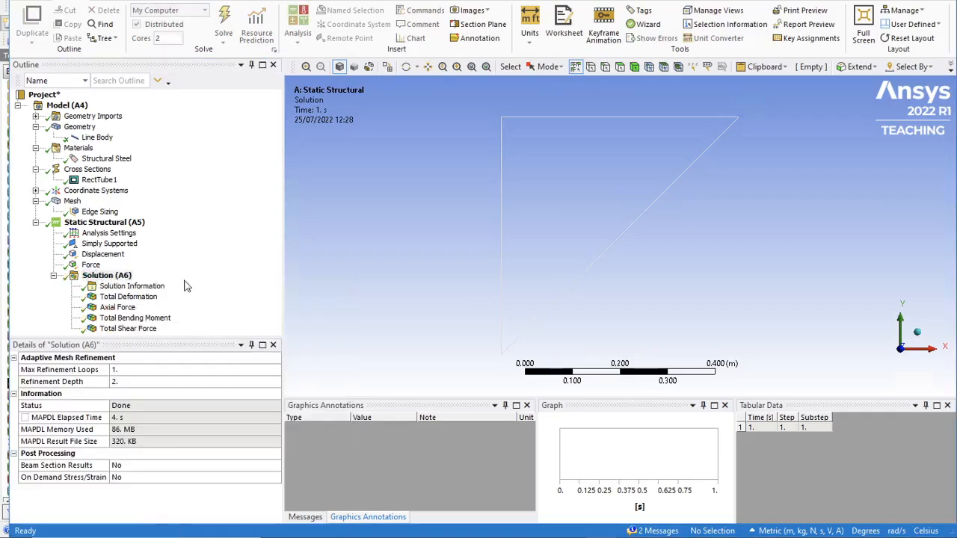
Step: Review the total deformation, axial force, bending moment and shear force plots, probing the axial force in the diagonal member
left_click(133, 297)
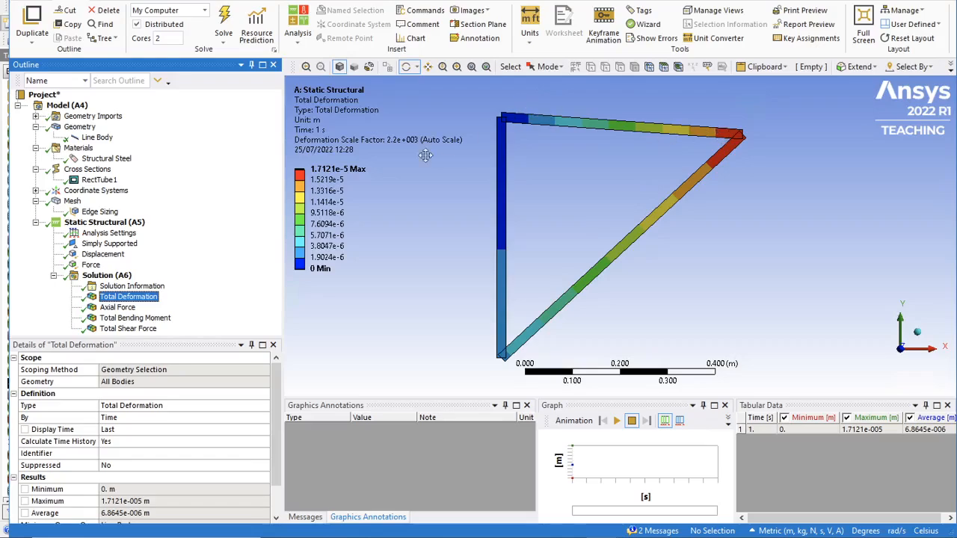
left_click(120, 307)
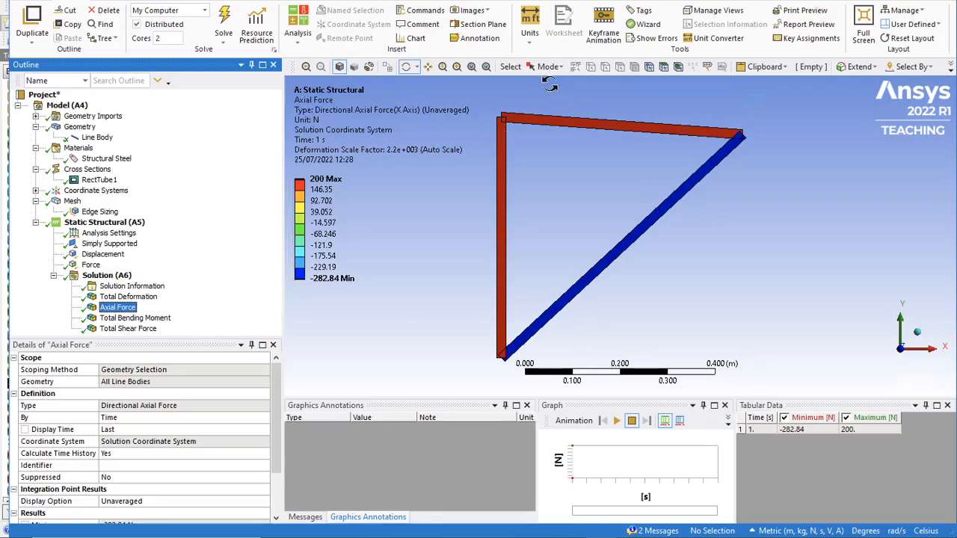
left_click(113, 3)
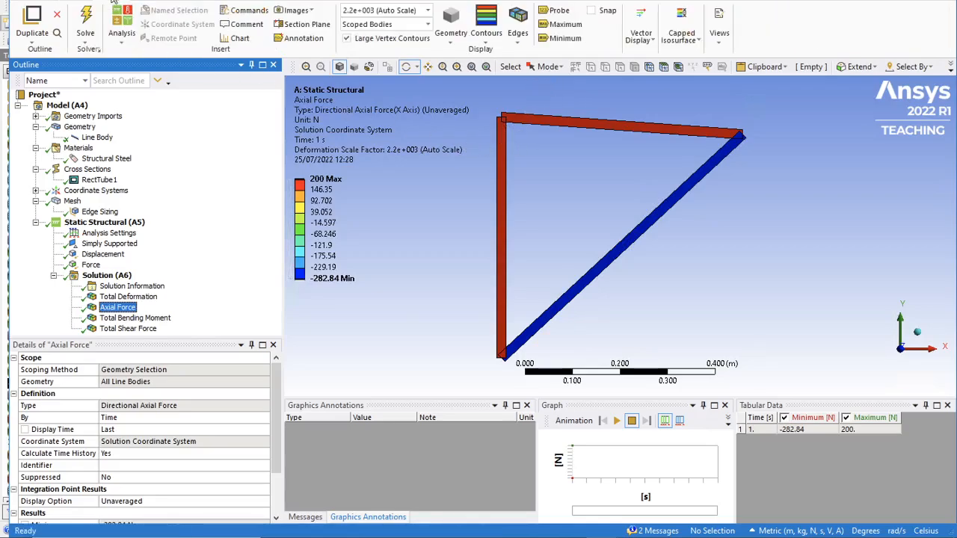
left_click(556, 10)
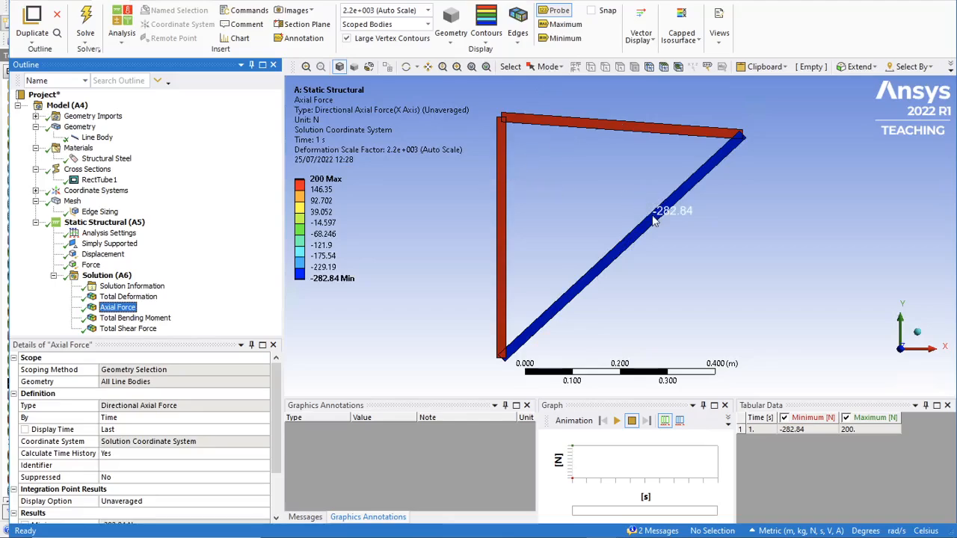
left_click(156, 318)
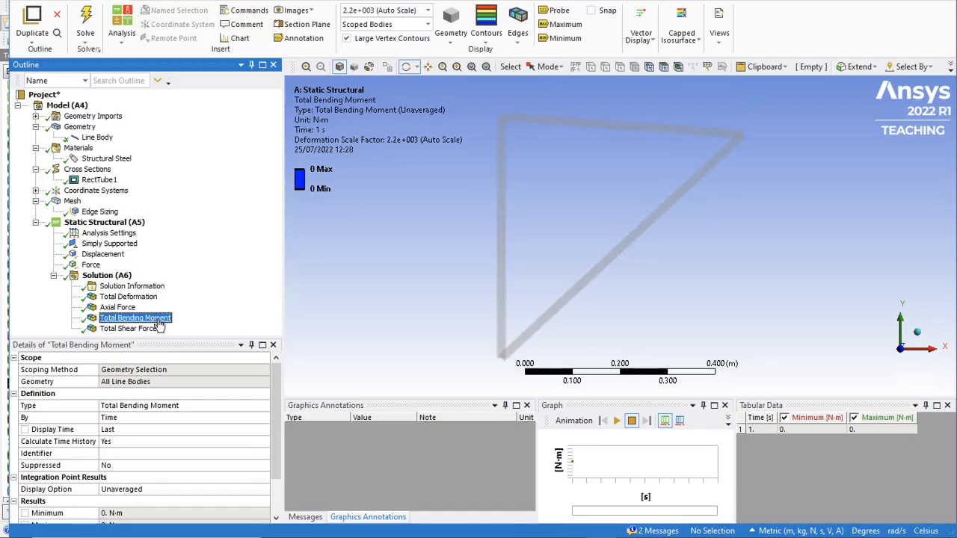
left_click(140, 330)
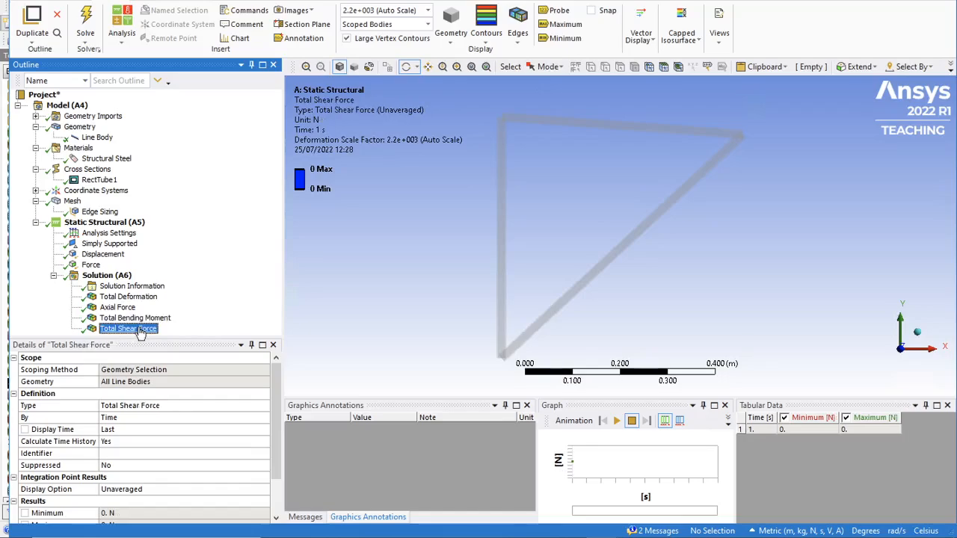